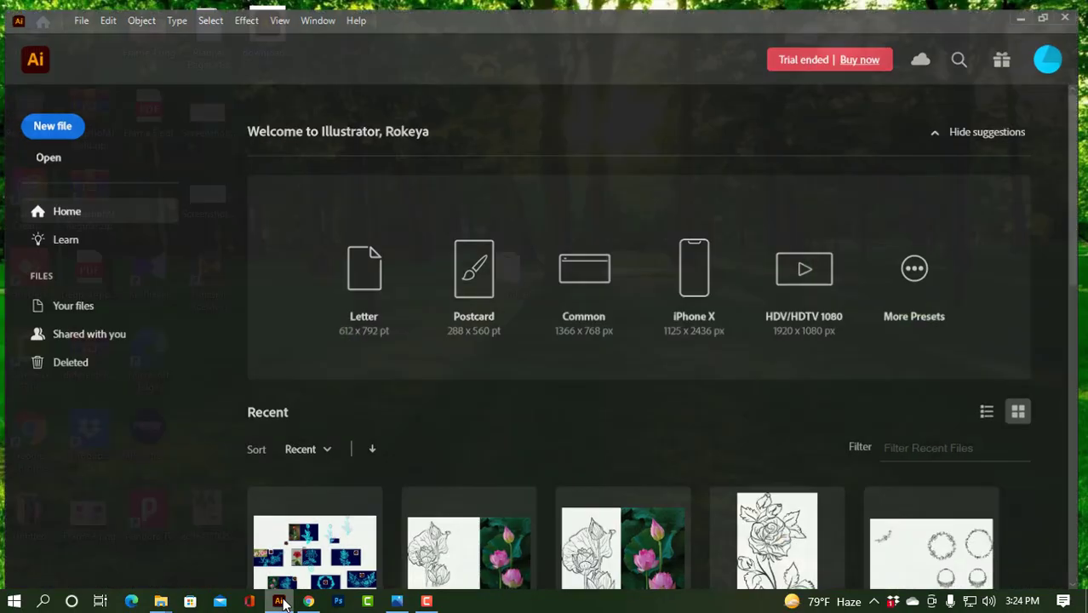
Create a new document, place the pink flower photo, and draw a first black stroke over its centre
{"action": "left_click", "coordinate": [76, 11]}
{"action": "left_click", "coordinate": [859, 536]}
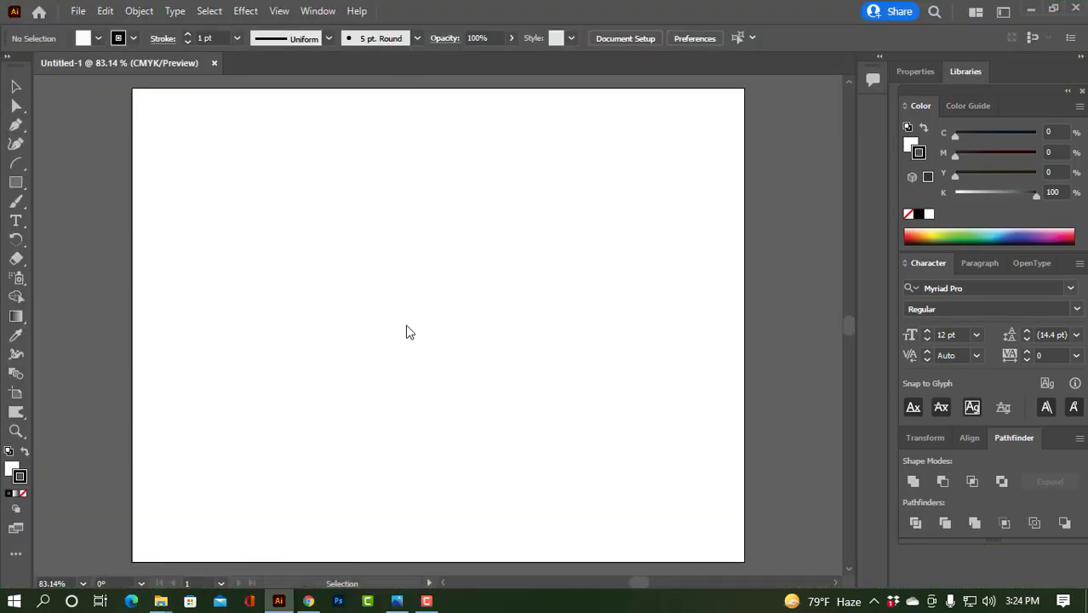
{"action": "left_click_drag", "start_coordinate": [886, 136], "coordinate": [408, 328]}
{"action": "mouse_move", "coordinate": [453, 266]}
{"action": "left_mouse_down"}
{"action": "mouse_move", "coordinate": [558, 265]}
{"action": "mouse_move", "coordinate": [520, 352]}
{"action": "mouse_move", "coordinate": [526, 374]}
{"action": "left_mouse_up"}
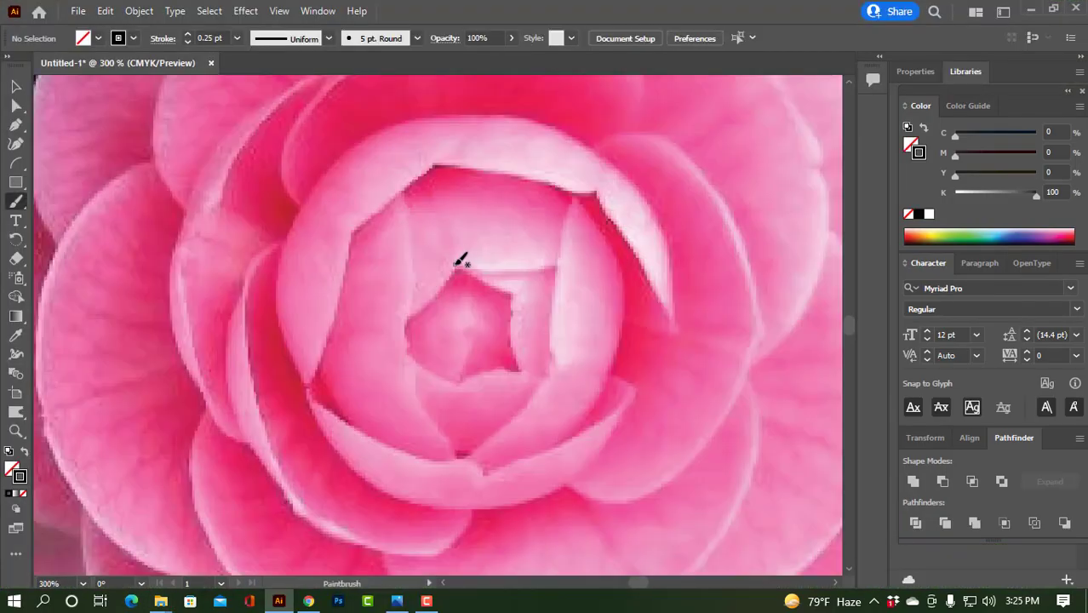
Trace the innermost petal edges around the flower centre with 5 pt Round strokes
{"action": "left_click_drag", "start_coordinate": [454, 383], "coordinate": [455, 408]}
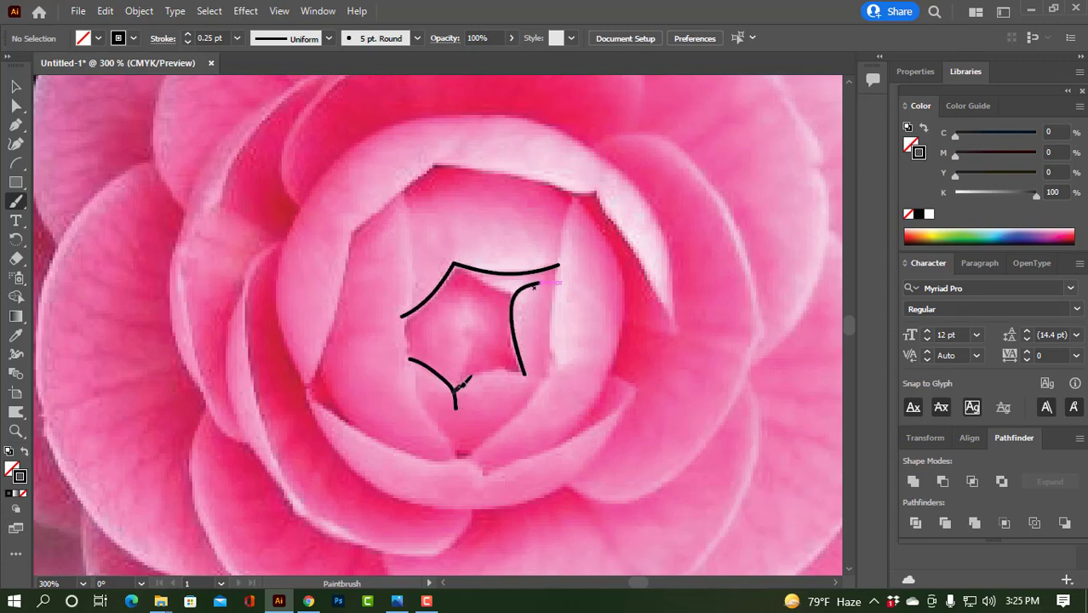
{"action": "left_click_drag", "start_coordinate": [459, 268], "coordinate": [515, 291]}
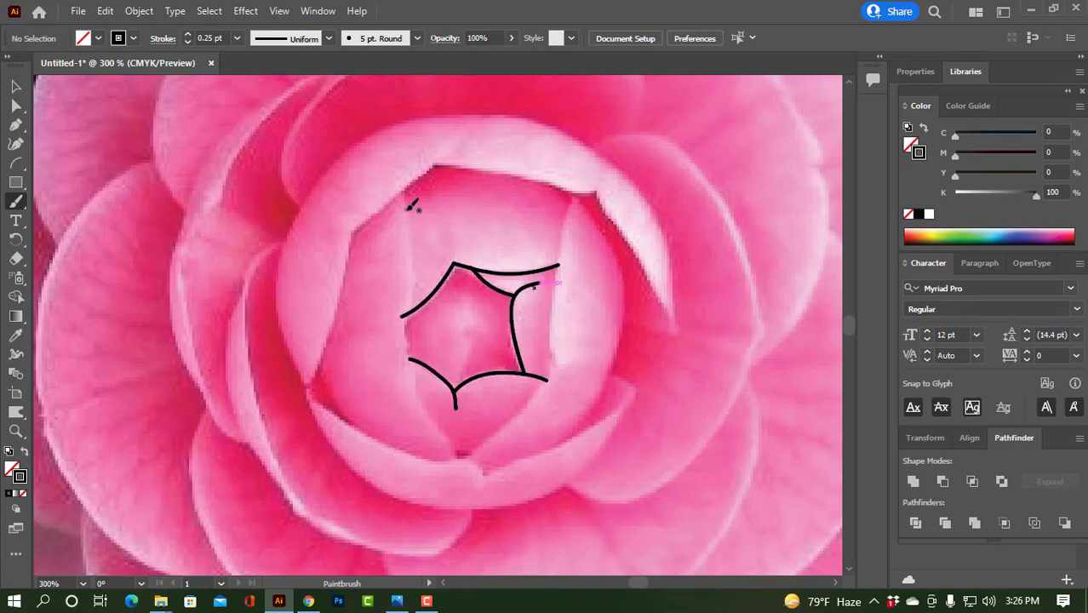
{"action": "mouse_move", "coordinate": [400, 189]}
{"action": "left_mouse_down"}
{"action": "mouse_move", "coordinate": [417, 228]}
{"action": "mouse_move", "coordinate": [405, 317]}
{"action": "left_mouse_up"}
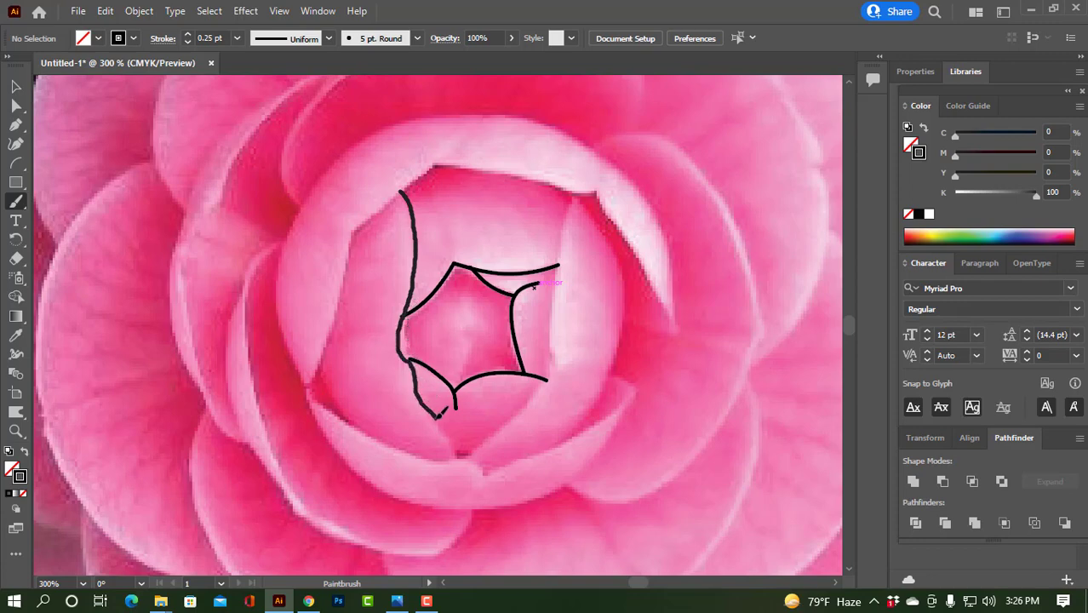
{"action": "mouse_move", "coordinate": [333, 231]}
{"action": "left_mouse_down"}
{"action": "mouse_move", "coordinate": [452, 149]}
{"action": "mouse_move", "coordinate": [610, 185]}
{"action": "mouse_move", "coordinate": [563, 255]}
{"action": "mouse_move", "coordinate": [551, 366]}
{"action": "left_mouse_up"}
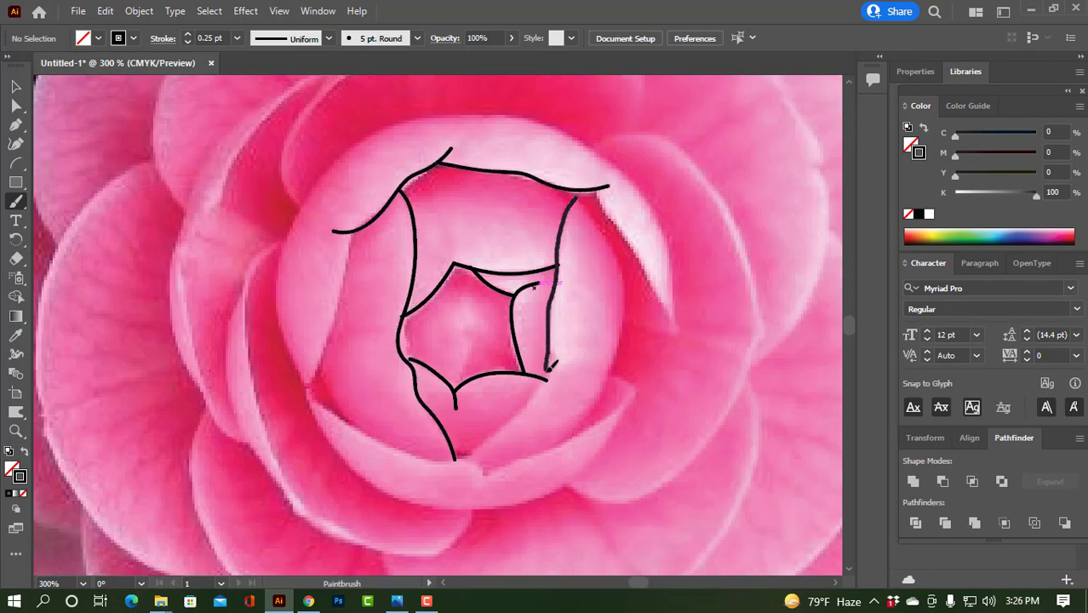
{"action": "left_click_drag", "start_coordinate": [507, 422], "coordinate": [462, 462]}
{"action": "left_click_drag", "start_coordinate": [349, 231], "coordinate": [308, 393]}
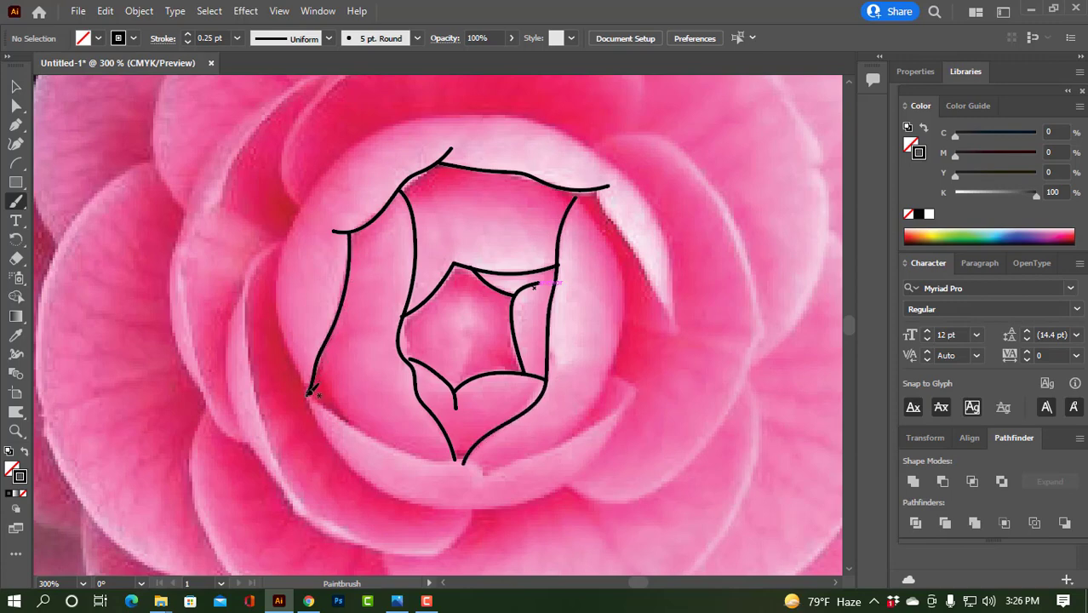
Outline the larger petals arching over the top, right side and bottom
{"action": "mouse_move", "coordinate": [289, 332]}
{"action": "left_mouse_down"}
{"action": "mouse_move", "coordinate": [296, 214]}
{"action": "mouse_move", "coordinate": [388, 121]}
{"action": "mouse_move", "coordinate": [515, 99]}
{"action": "mouse_move", "coordinate": [617, 155]}
{"action": "mouse_move", "coordinate": [676, 251]}
{"action": "left_mouse_up"}
{"action": "left_click_drag", "start_coordinate": [679, 325], "coordinate": [598, 189]}
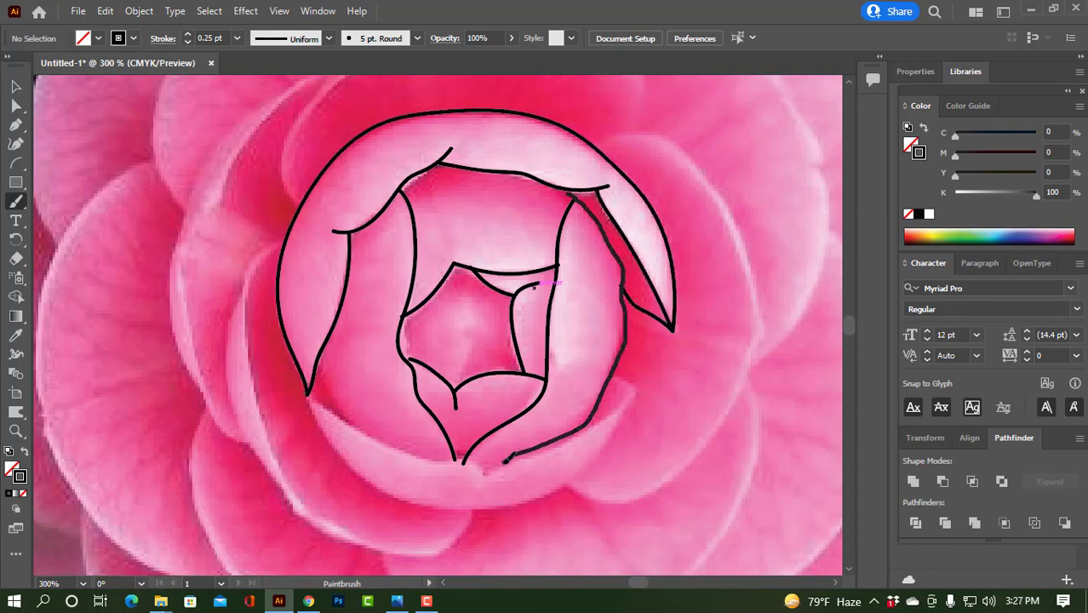
{"action": "mouse_move", "coordinate": [478, 491]}
{"action": "left_mouse_down"}
{"action": "mouse_move", "coordinate": [613, 405]}
{"action": "mouse_move", "coordinate": [306, 391]}
{"action": "mouse_move", "coordinate": [359, 429]}
{"action": "mouse_move", "coordinate": [481, 472]}
{"action": "left_mouse_up"}
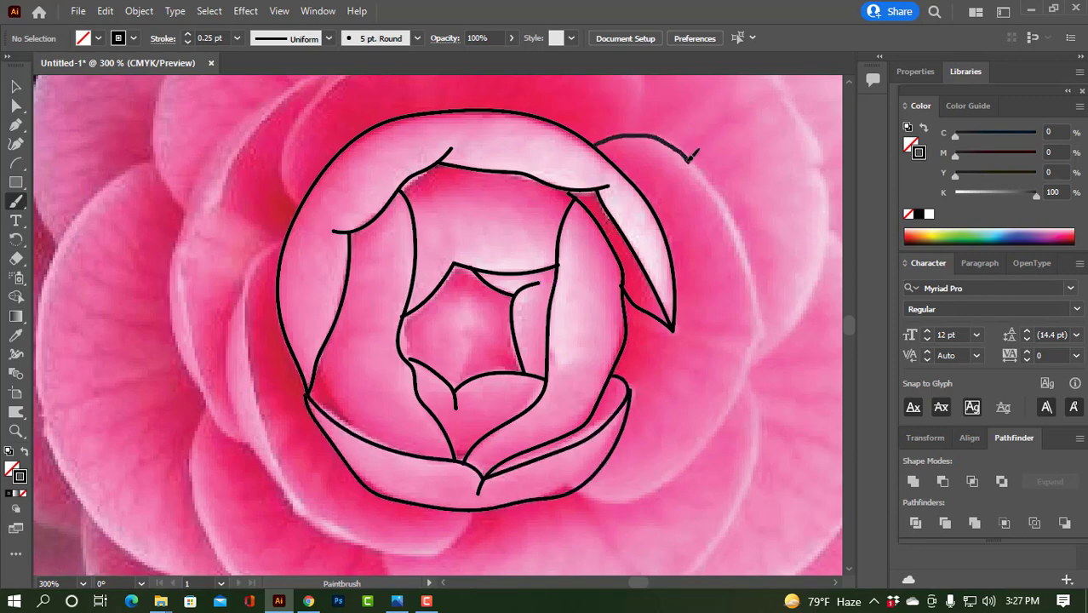
{"action": "mouse_move", "coordinate": [596, 140]}
{"action": "left_mouse_down"}
{"action": "mouse_move", "coordinate": [753, 294]}
{"action": "mouse_move", "coordinate": [591, 490]}
{"action": "left_mouse_up"}
{"action": "key", "text": "ctrl+minus"}
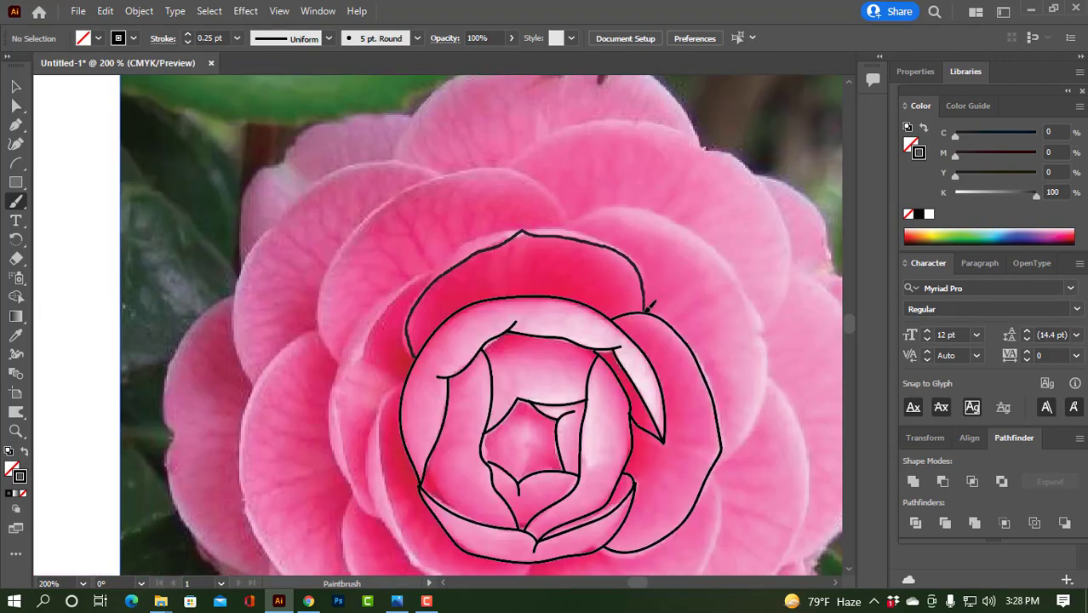
Trace the outer petal edges on the left and along the bottom
{"action": "scroll", "coordinate": [648, 304], "scroll_direction": "down", "scroll_amount": 3}
{"action": "scroll", "coordinate": [596, 255], "scroll_direction": "left", "scroll_amount": 2}
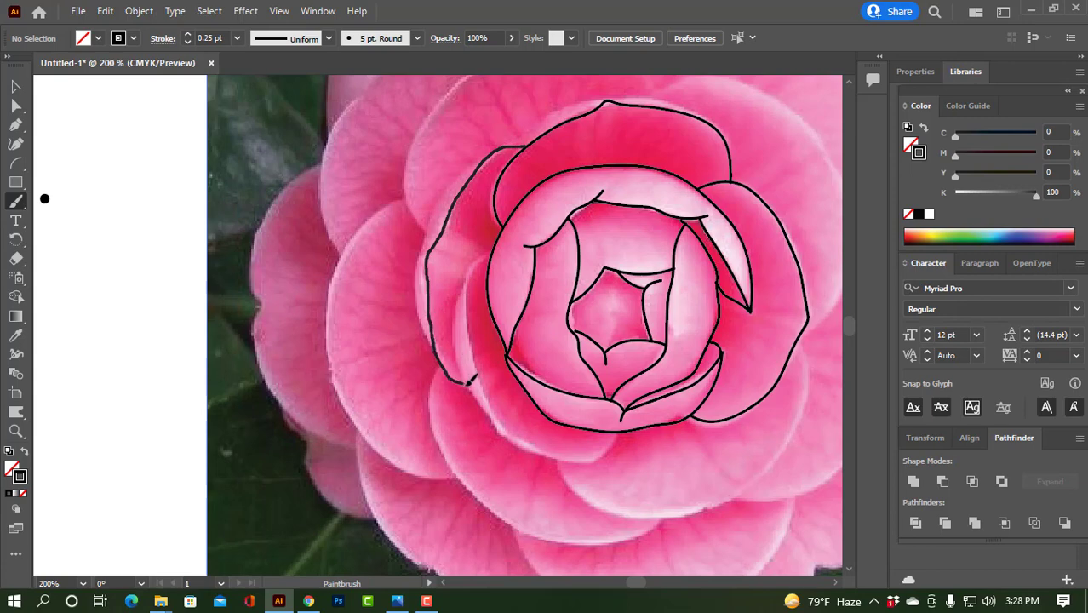
{"action": "scroll", "coordinate": [523, 325], "scroll_direction": "down", "scroll_amount": 3}
{"action": "scroll", "coordinate": [523, 325], "scroll_direction": "right", "scroll_amount": 2}
{"action": "left_click_drag", "start_coordinate": [428, 161], "coordinate": [411, 223]}
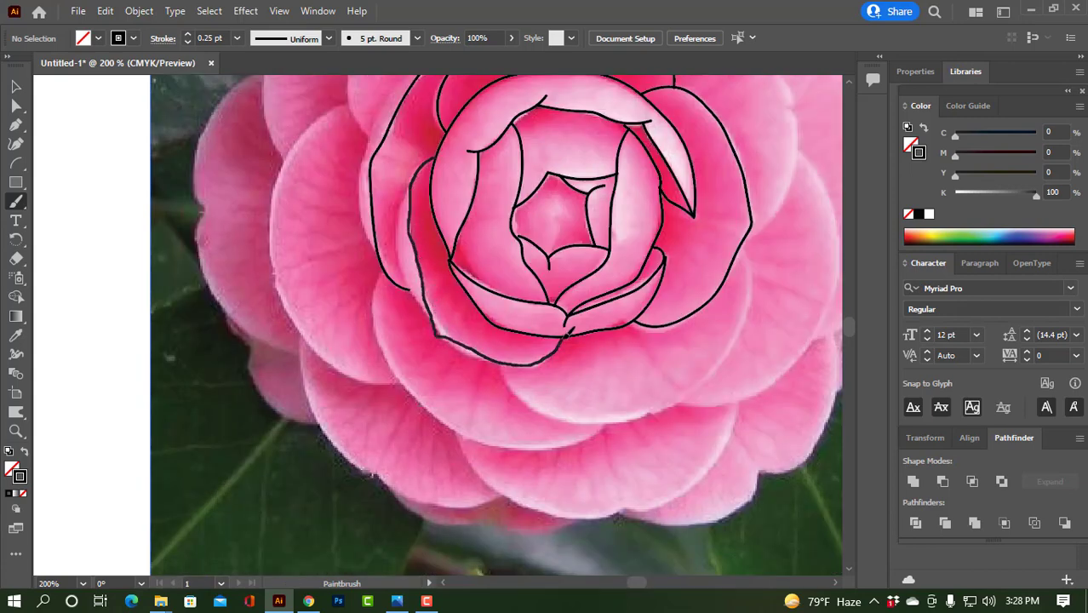
{"action": "left_click_drag", "start_coordinate": [502, 366], "coordinate": [703, 379]}
{"action": "left_click_drag", "start_coordinate": [749, 296], "coordinate": [756, 252]}
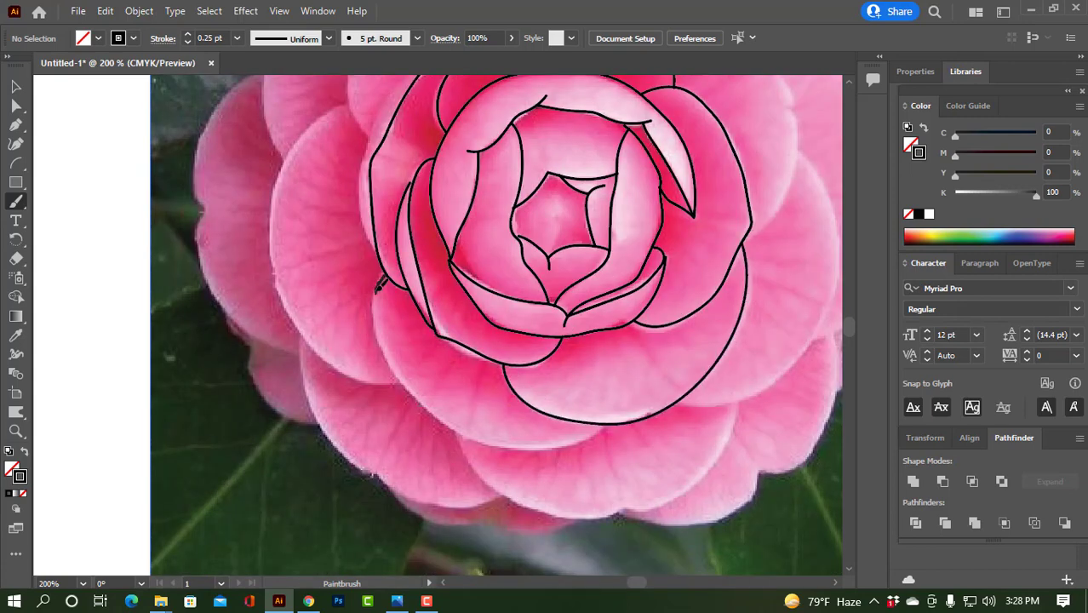
{"action": "mouse_move", "coordinate": [383, 277]}
{"action": "left_mouse_down"}
{"action": "mouse_move", "coordinate": [419, 398]}
{"action": "mouse_move", "coordinate": [525, 448]}
{"action": "mouse_move", "coordinate": [590, 436]}
{"action": "left_mouse_up"}
Extend the left and lower-left petal outlines and trace the upper-left and right edges
{"action": "scroll", "coordinate": [146, 227], "scroll_direction": "up", "scroll_amount": 3}
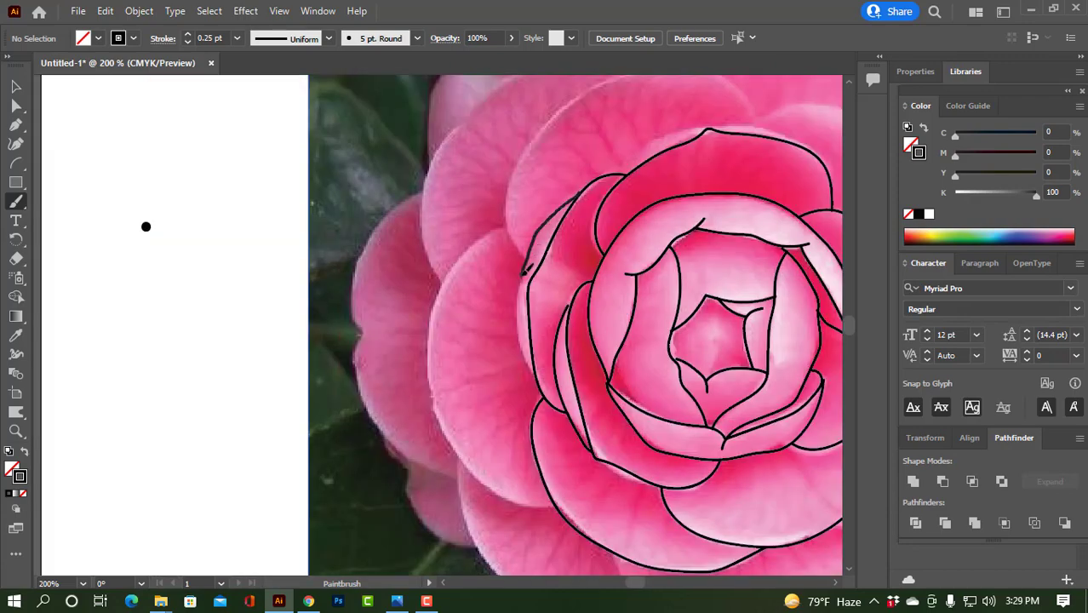
{"action": "left_click_drag", "start_coordinate": [528, 364], "coordinate": [539, 396]}
{"action": "left_click_drag", "start_coordinate": [507, 228], "coordinate": [435, 332]}
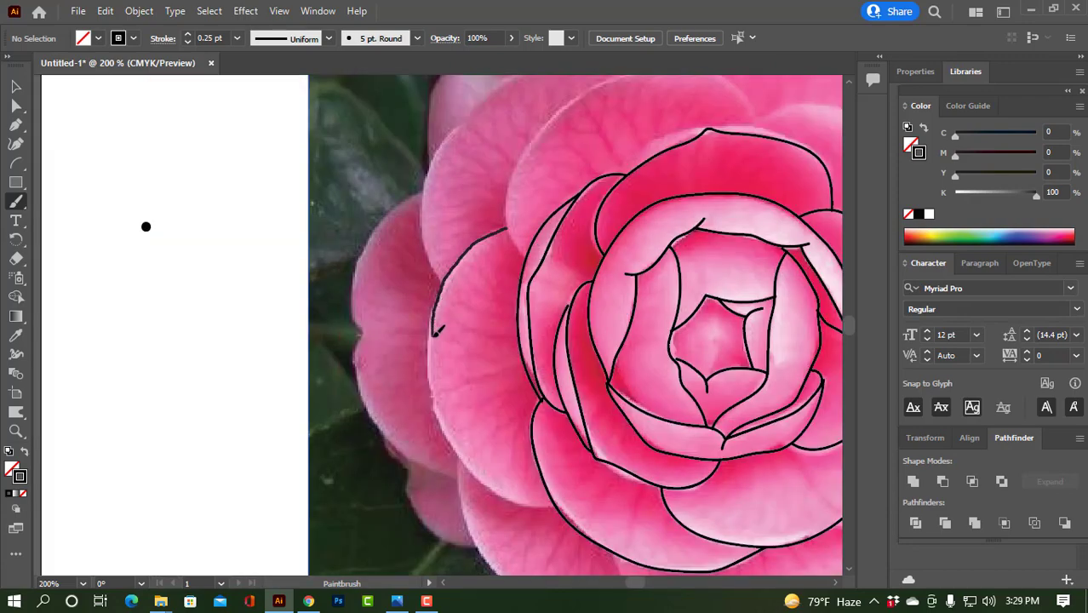
{"action": "left_click_drag", "start_coordinate": [451, 429], "coordinate": [541, 506]}
{"action": "scroll", "coordinate": [468, 323], "scroll_direction": "up", "scroll_amount": 3}
{"action": "left_click_drag", "start_coordinate": [290, 438], "coordinate": [325, 294]}
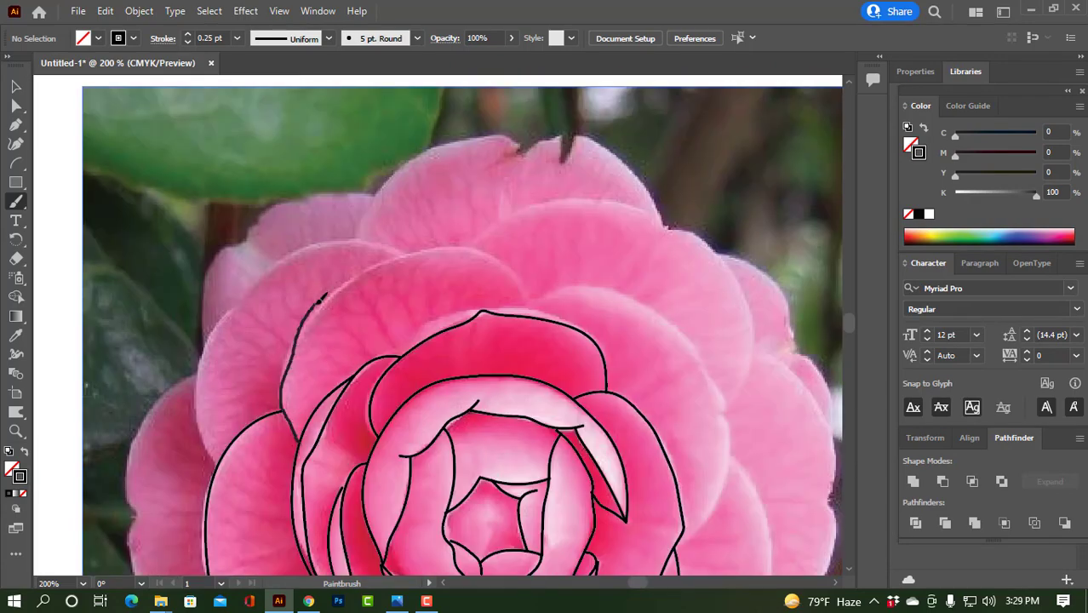
{"action": "left_click_drag", "start_coordinate": [536, 299], "coordinate": [694, 540]}
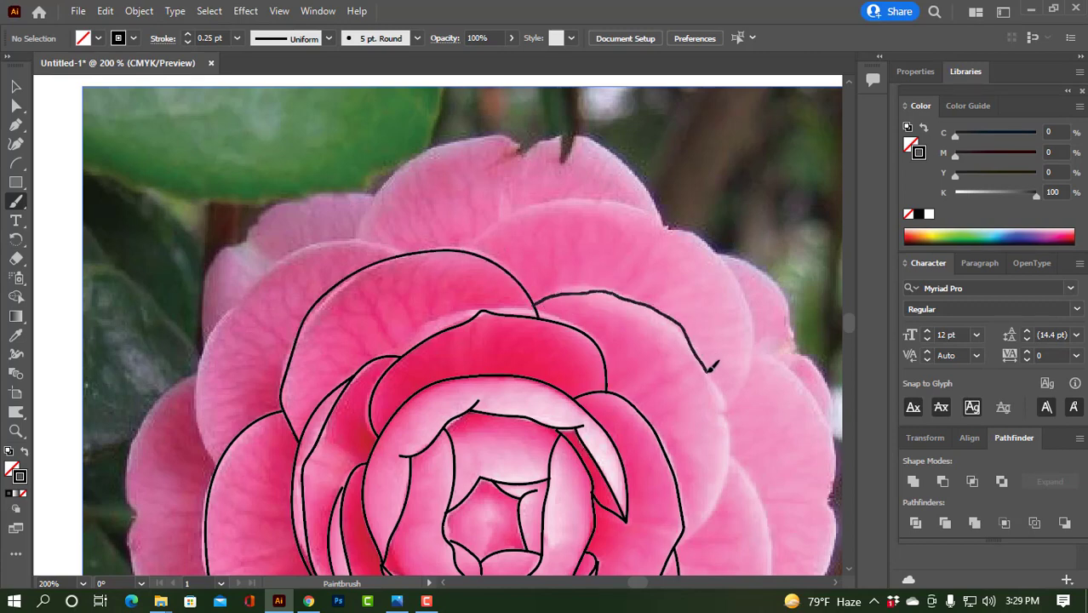
Outline the upper-left petal up to the top and the lower-left outer petals
{"action": "scroll", "coordinate": [385, 298], "scroll_direction": "down", "scroll_amount": 3}
{"action": "scroll", "coordinate": [385, 298], "scroll_direction": "left", "scroll_amount": 3}
{"action": "left_click_drag", "start_coordinate": [382, 301], "coordinate": [572, 85]}
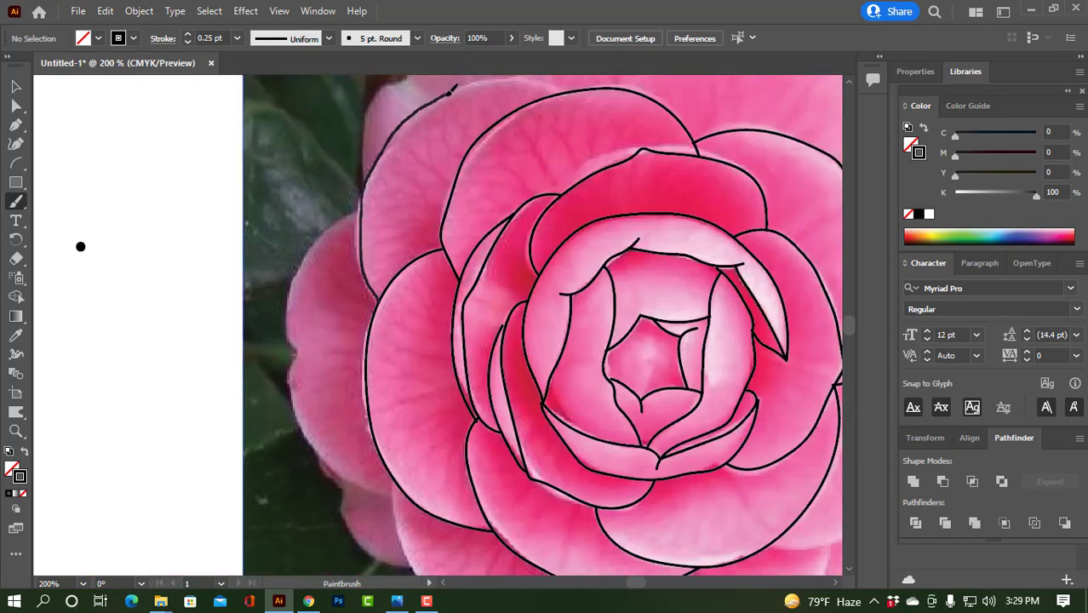
{"action": "left_click_drag", "start_coordinate": [360, 211], "coordinate": [291, 303]}
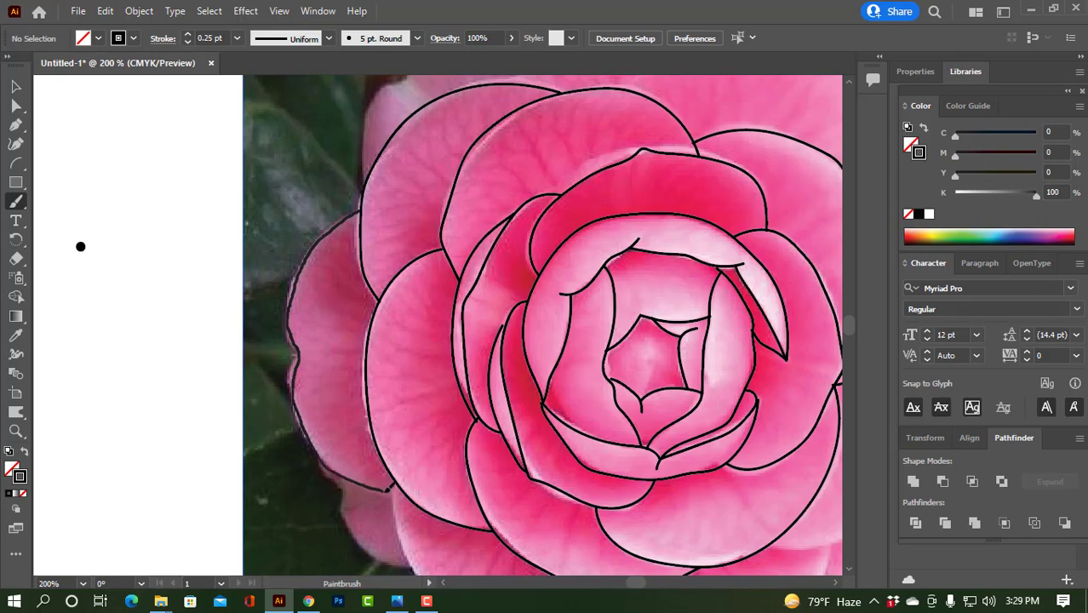
{"action": "scroll", "coordinate": [387, 487], "scroll_direction": "down", "scroll_amount": 5}
{"action": "scroll", "coordinate": [387, 486], "scroll_direction": "right", "scroll_amount": 1}
{"action": "left_click_drag", "start_coordinate": [319, 212], "coordinate": [380, 332]}
{"action": "left_click_drag", "start_coordinate": [426, 364], "coordinate": [545, 383]}
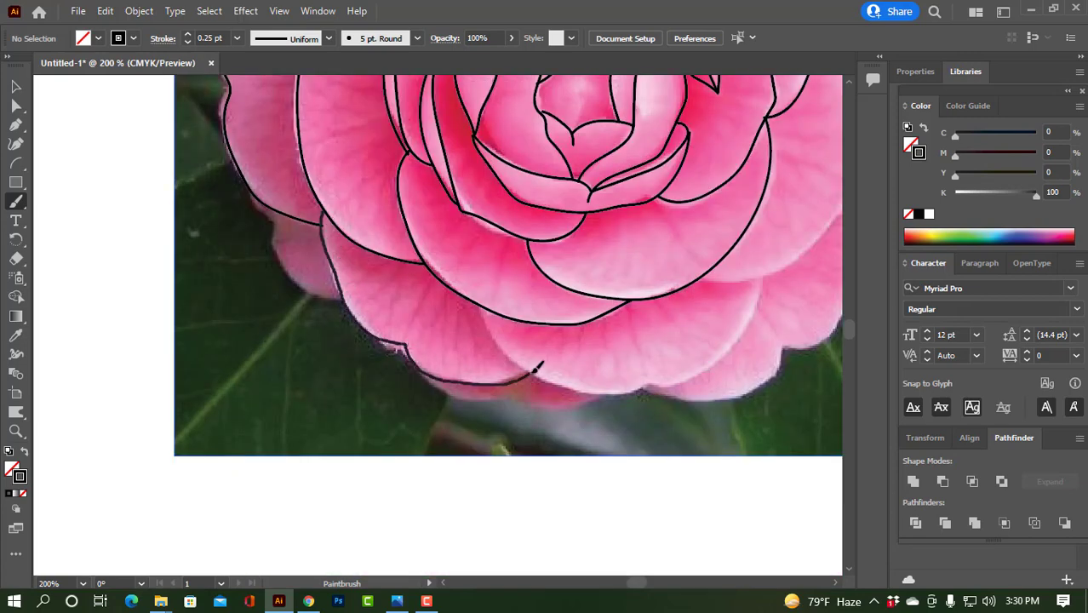
{"action": "left_click_drag", "start_coordinate": [479, 305], "coordinate": [562, 376]}
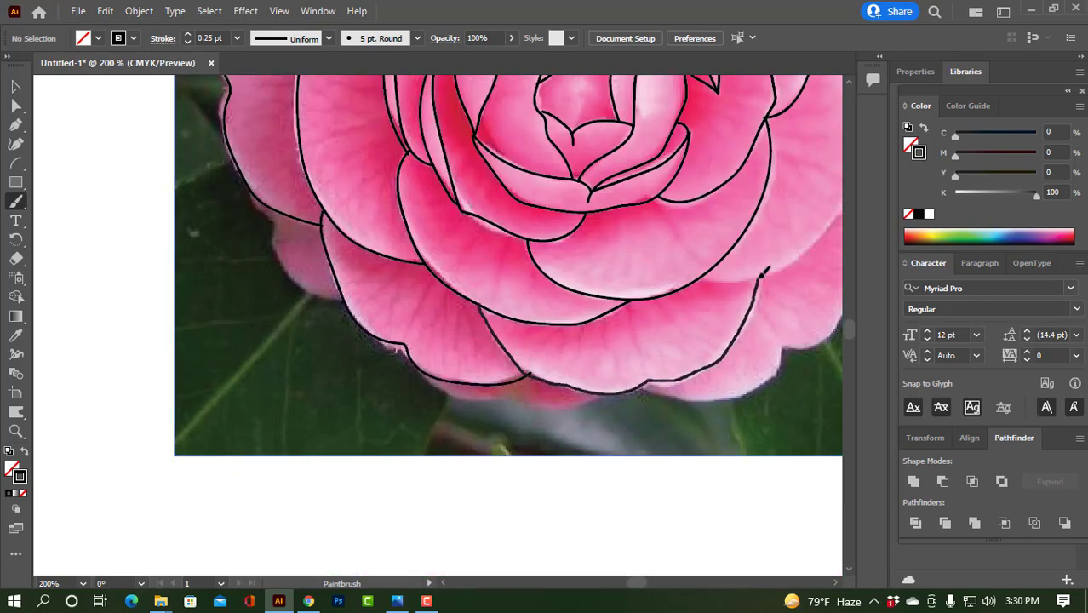
Trace the right outer petals down to the bottom and finish the middle petal
{"action": "scroll", "coordinate": [764, 270], "scroll_direction": "up", "scroll_amount": 2}
{"action": "scroll", "coordinate": [763, 270], "scroll_direction": "right", "scroll_amount": 5}
{"action": "left_click_drag", "start_coordinate": [458, 187], "coordinate": [442, 419]}
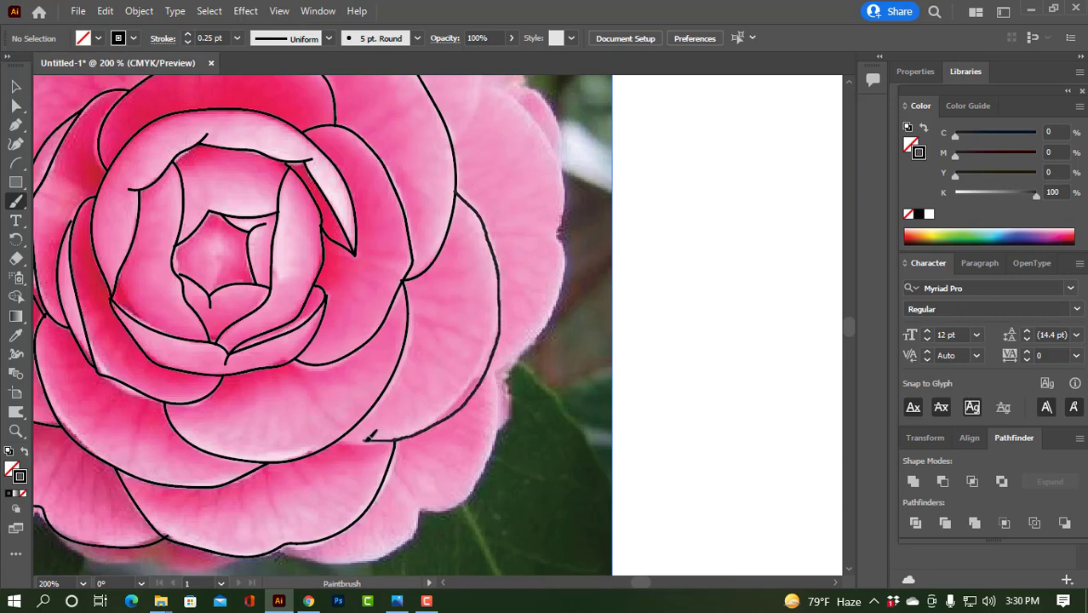
{"action": "scroll", "coordinate": [372, 439], "scroll_direction": "up", "scroll_amount": 3}
{"action": "scroll", "coordinate": [372, 438], "scroll_direction": "left", "scroll_amount": 1}
{"action": "left_click_drag", "start_coordinate": [441, 254], "coordinate": [519, 400]}
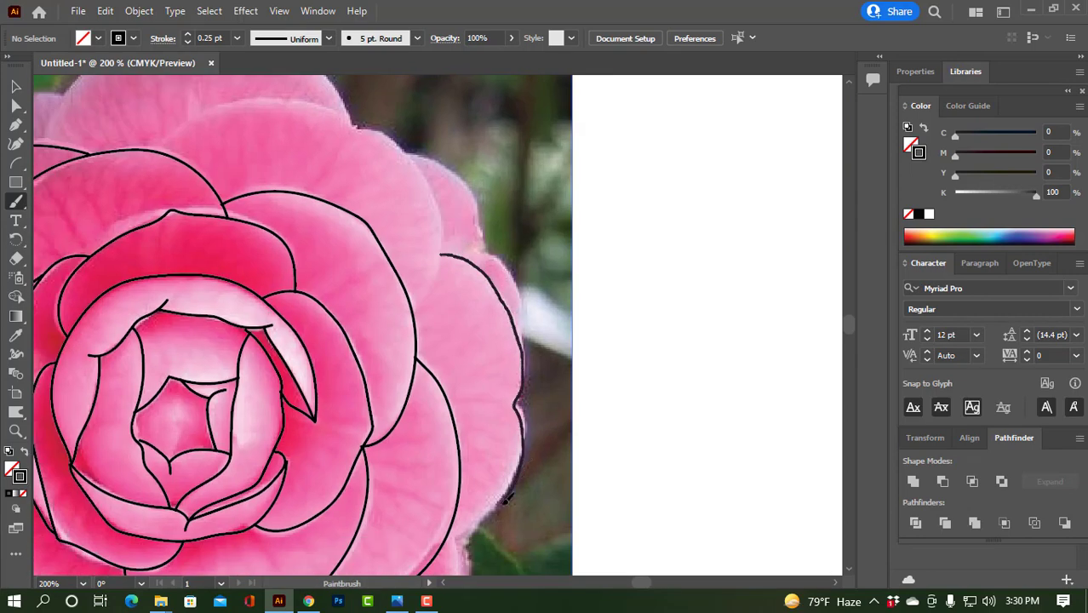
{"action": "left_click_drag", "start_coordinate": [505, 501], "coordinate": [464, 538]}
{"action": "left_click_drag", "start_coordinate": [358, 127], "coordinate": [439, 208]}
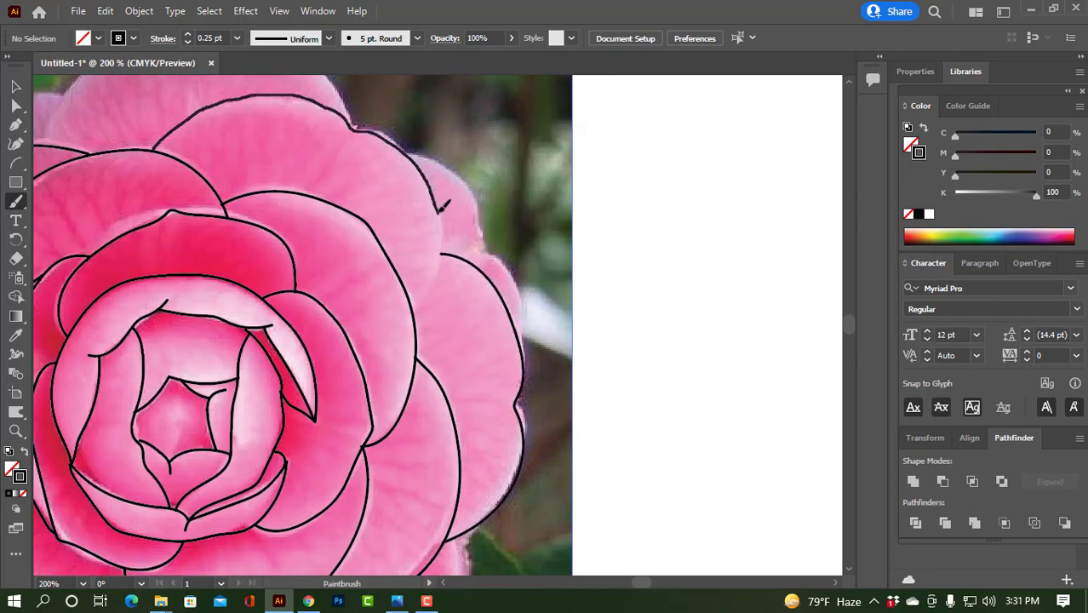
{"action": "left_click_drag", "start_coordinate": [421, 300], "coordinate": [416, 306]}
{"action": "left_click_drag", "start_coordinate": [407, 155], "coordinate": [475, 213]}
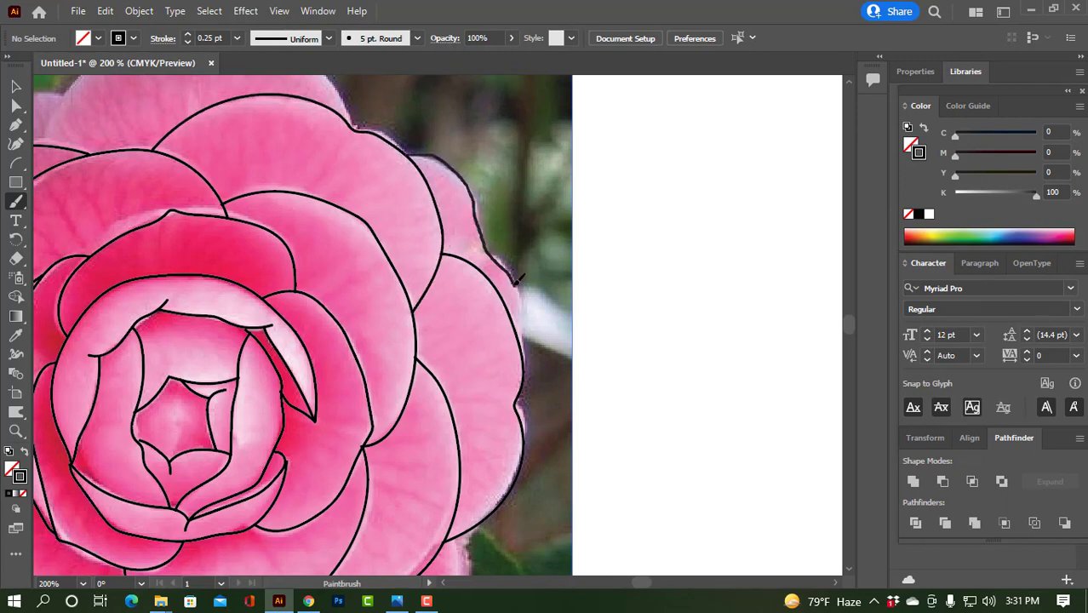
Trace the remaining upper-left outer petal and finish the last outer petal stroke
{"action": "scroll", "coordinate": [528, 344], "scroll_direction": "up", "scroll_amount": 3}
{"action": "scroll", "coordinate": [528, 345], "scroll_direction": "left", "scroll_amount": 5}
{"action": "left_click_drag", "start_coordinate": [285, 281], "coordinate": [418, 171]}
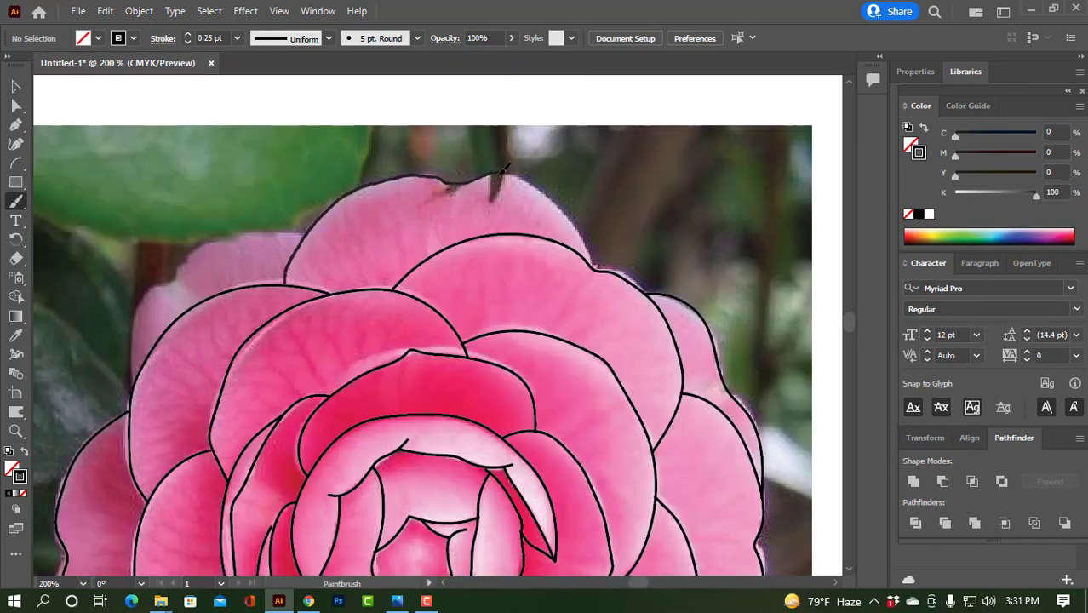
{"action": "scroll", "coordinate": [587, 237], "scroll_direction": "left", "scroll_amount": 2}
{"action": "scroll", "coordinate": [579, 213], "scroll_direction": "left", "scroll_amount": 3}
{"action": "scroll", "coordinate": [570, 186], "scroll_direction": "down", "scroll_amount": 1}
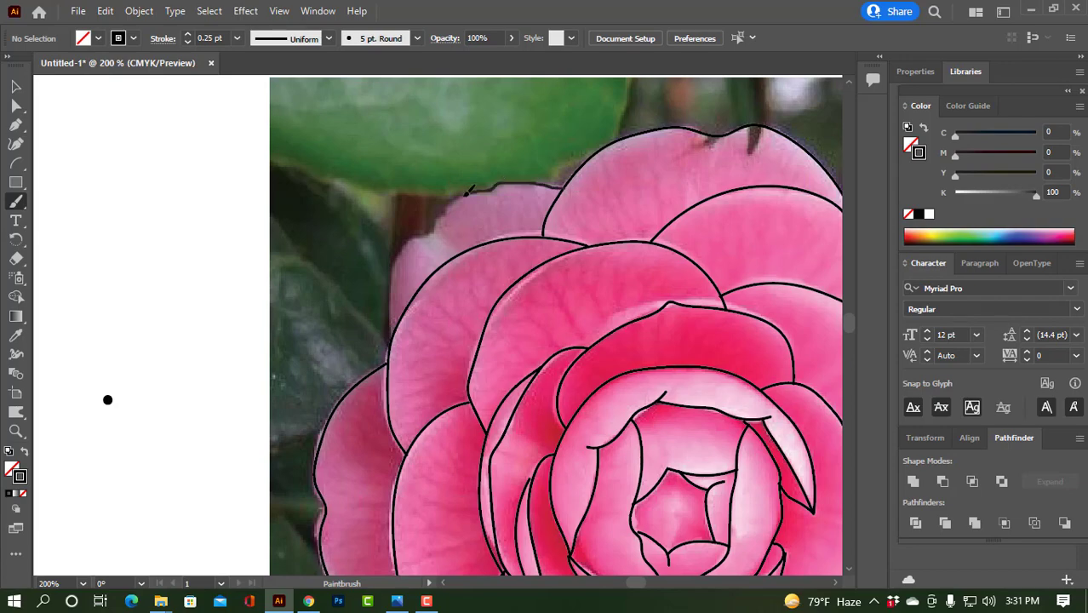
{"action": "scroll", "coordinate": [398, 246], "scroll_direction": "down", "scroll_amount": 5}
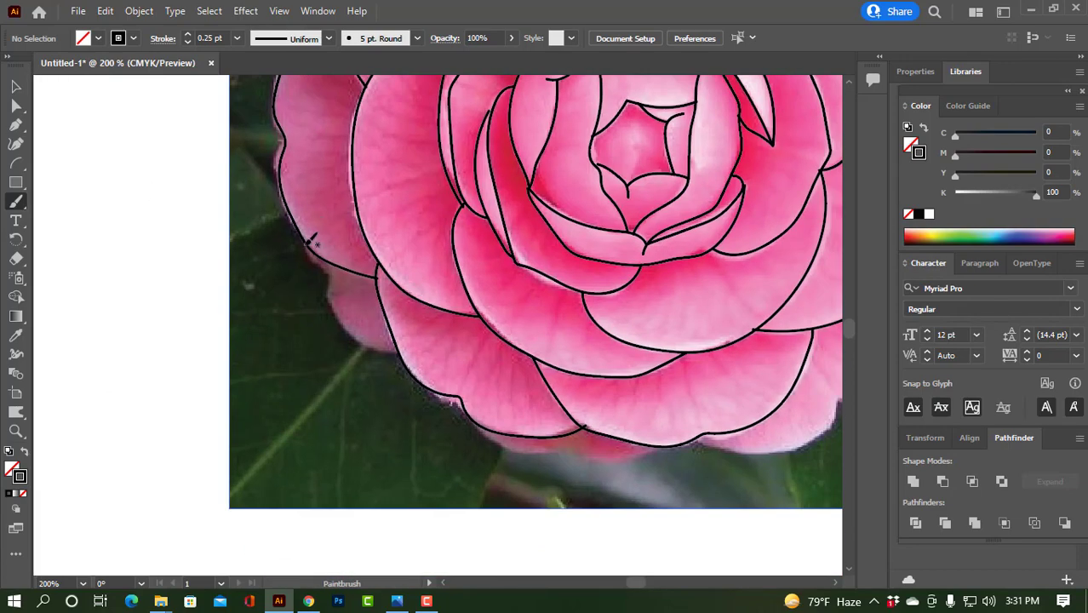
{"action": "scroll", "coordinate": [396, 238], "scroll_direction": "down", "scroll_amount": 3}
{"action": "scroll", "coordinate": [396, 237], "scroll_direction": "right", "scroll_amount": 3}
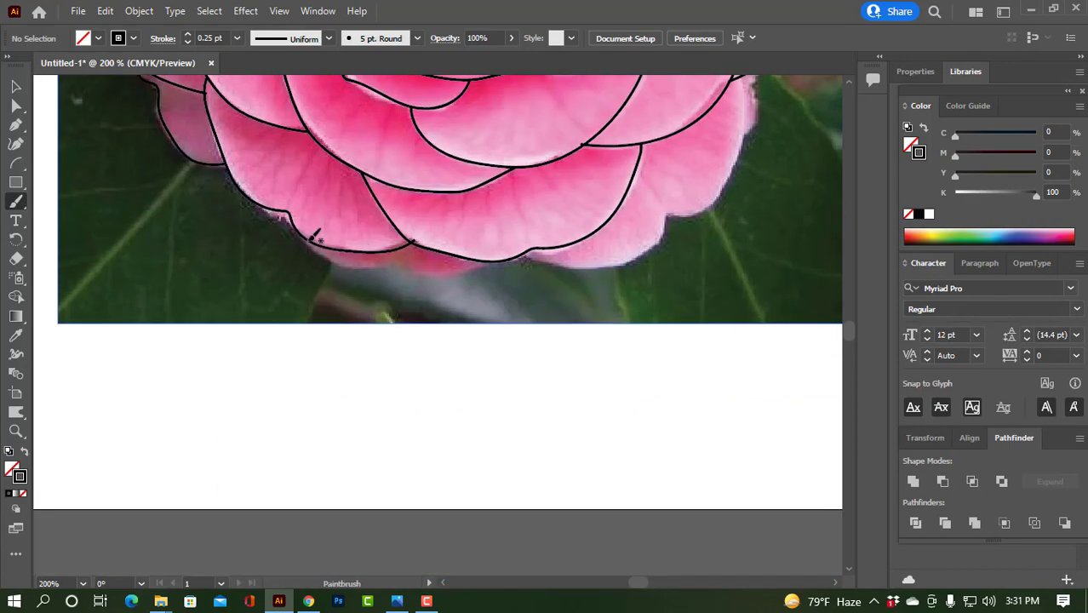
{"action": "left_click_drag", "start_coordinate": [415, 260], "coordinate": [502, 256]}
{"action": "scroll", "coordinate": [502, 255], "scroll_direction": "right", "scroll_amount": 5}
{"action": "scroll", "coordinate": [502, 255], "scroll_direction": "up", "scroll_amount": 1}
Finish the lower-left petal, give all outlines a Basic brush and thick tapered width, and add a vein
{"action": "mouse_move", "coordinate": [251, 299]}
{"action": "left_mouse_down"}
{"action": "mouse_move", "coordinate": [400, 259]}
{"action": "mouse_move", "coordinate": [464, 172]}
{"action": "left_mouse_up"}
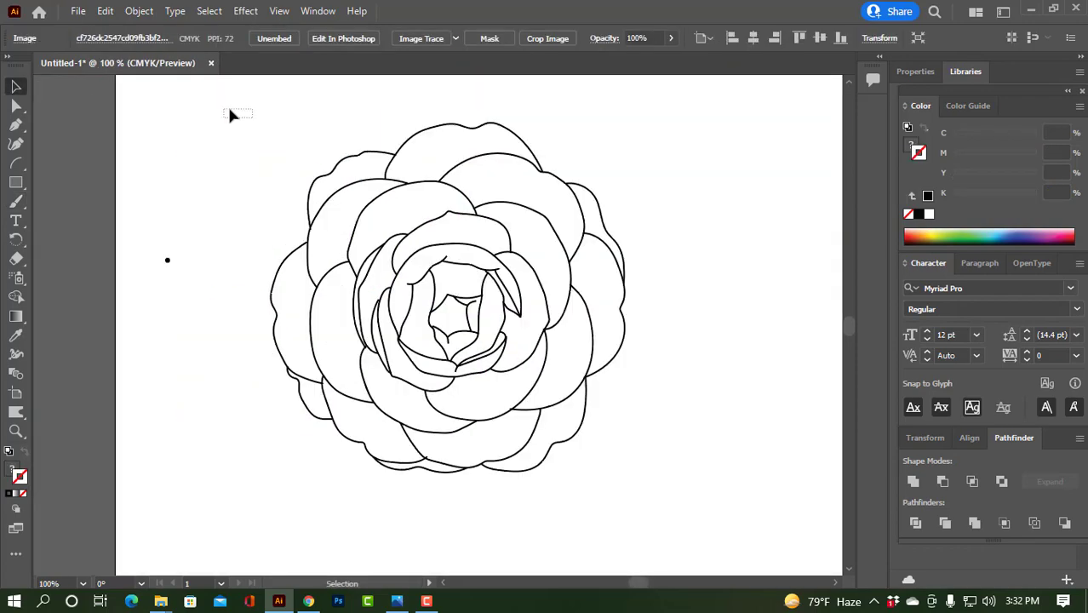
{"action": "left_click_drag", "start_coordinate": [226, 105], "coordinate": [663, 502]}
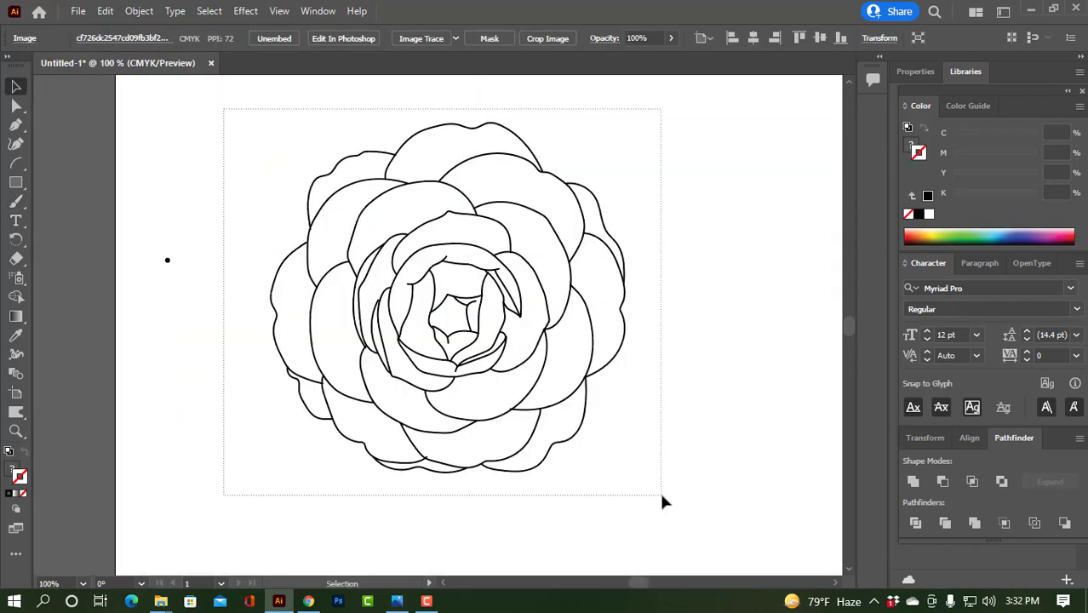
{"action": "left_click", "coordinate": [417, 37]}
{"action": "left_click", "coordinate": [375, 125]}
{"action": "left_click", "coordinate": [327, 37]}
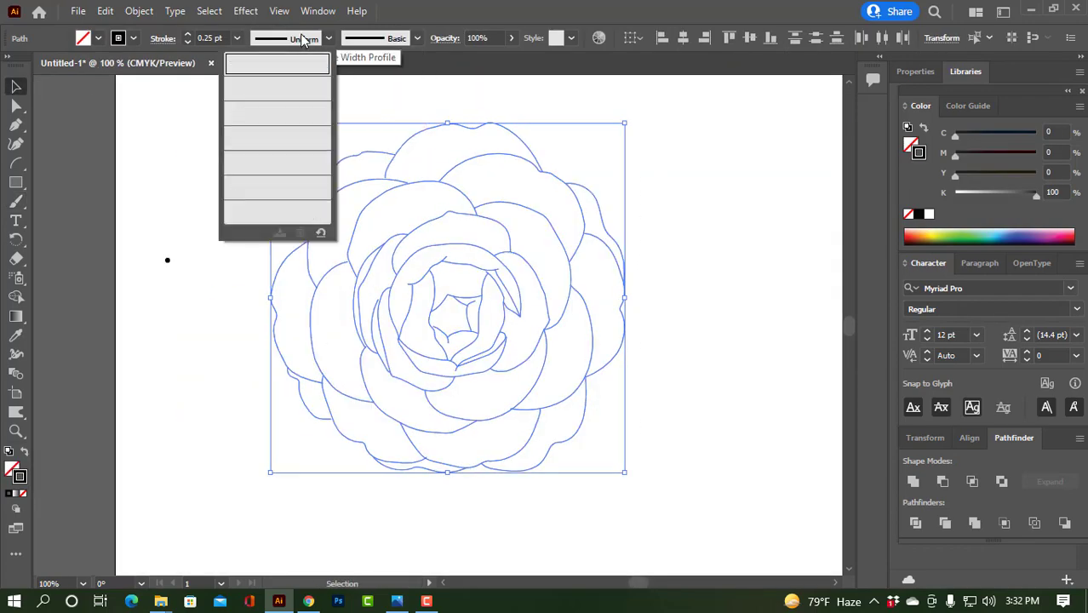
{"action": "left_click", "coordinate": [274, 211]}
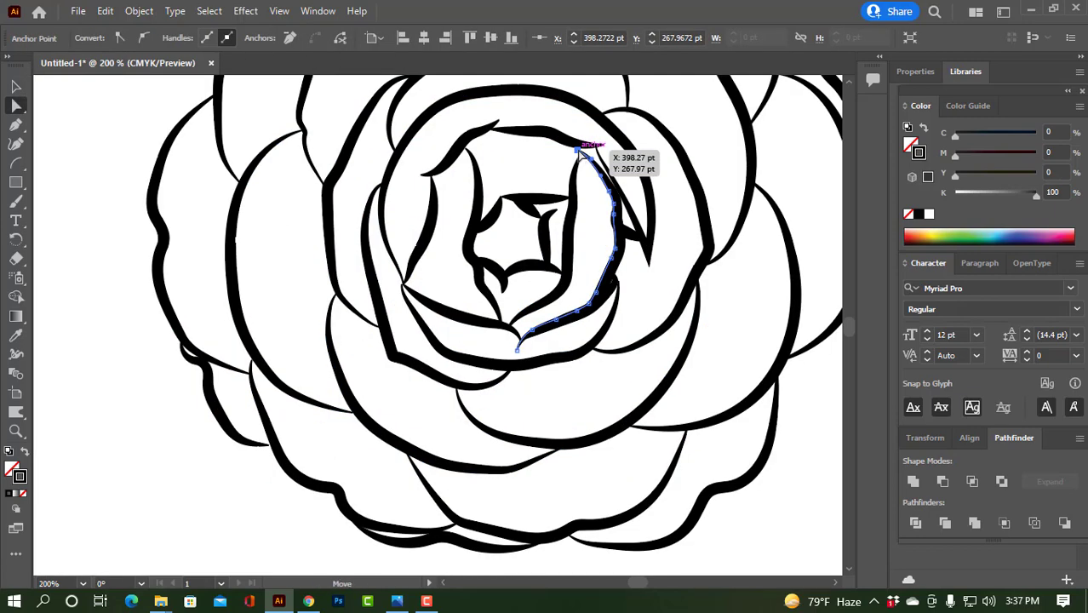
{"action": "left_click_drag", "start_coordinate": [405, 229], "coordinate": [338, 220]}
Draw short branching veins in the side and lower petals and above the inner star
{"action": "left_click_drag", "start_coordinate": [546, 269], "coordinate": [598, 266]}
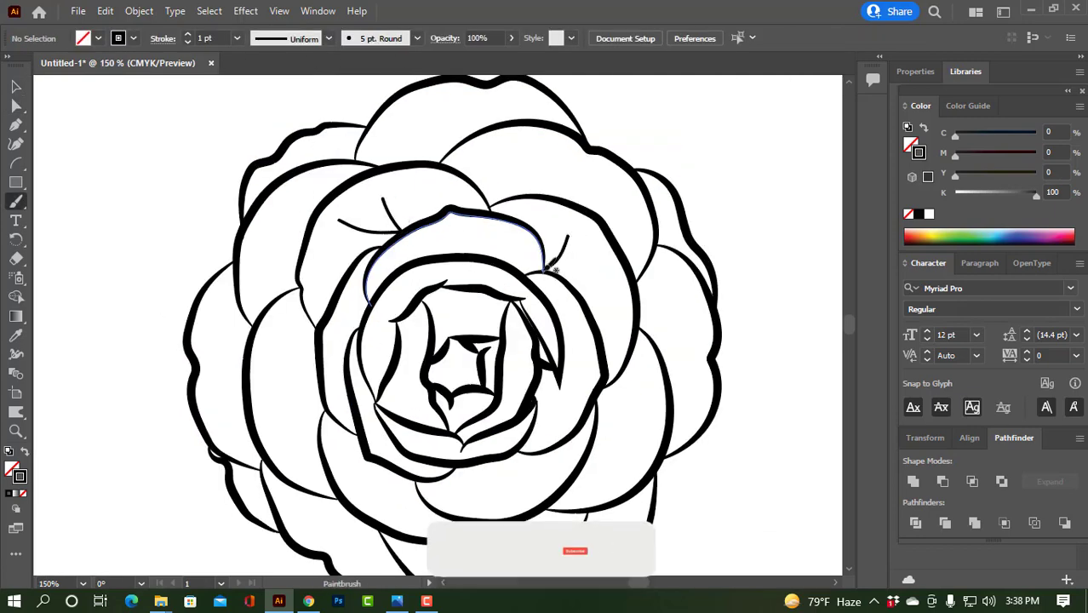
{"action": "left_click_drag", "start_coordinate": [284, 369], "coordinate": [341, 404]}
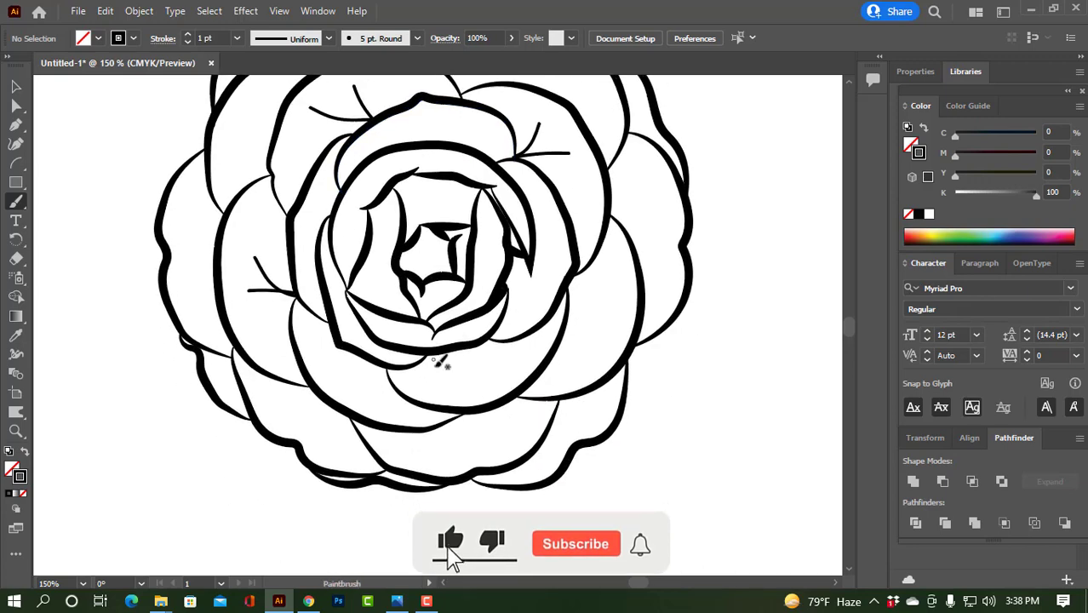
{"action": "left_click_drag", "start_coordinate": [459, 351], "coordinate": [447, 388]}
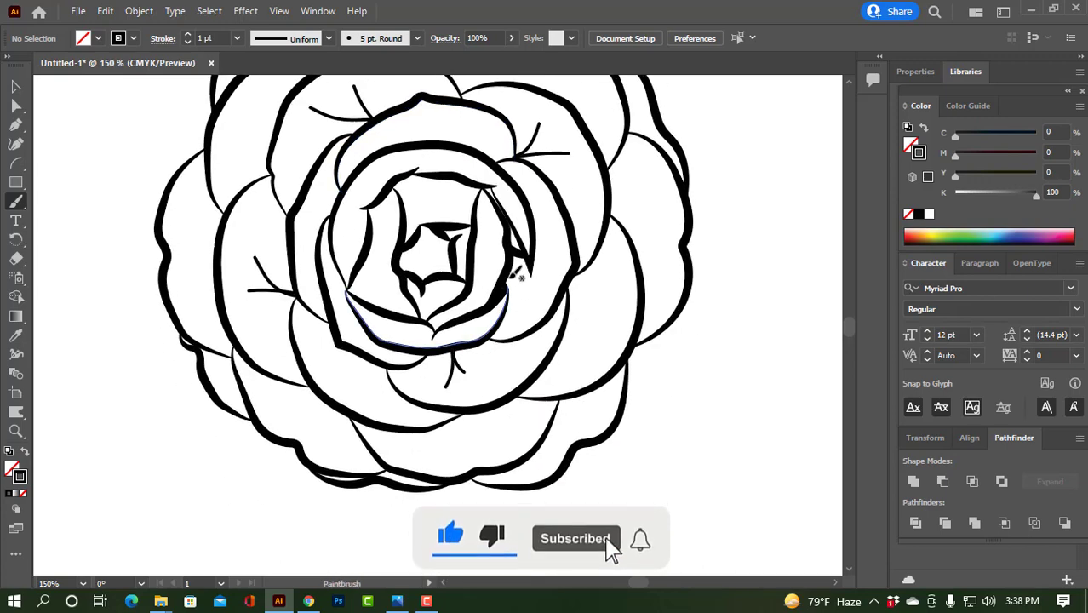
{"action": "mouse_move", "coordinate": [513, 281]}
{"action": "left_mouse_down"}
{"action": "mouse_move", "coordinate": [545, 285]}
{"action": "mouse_move", "coordinate": [529, 310]}
{"action": "left_mouse_up"}
{"action": "left_click_drag", "start_coordinate": [432, 179], "coordinate": [430, 209]}
{"action": "left_click_drag", "start_coordinate": [441, 179], "coordinate": [443, 209]}
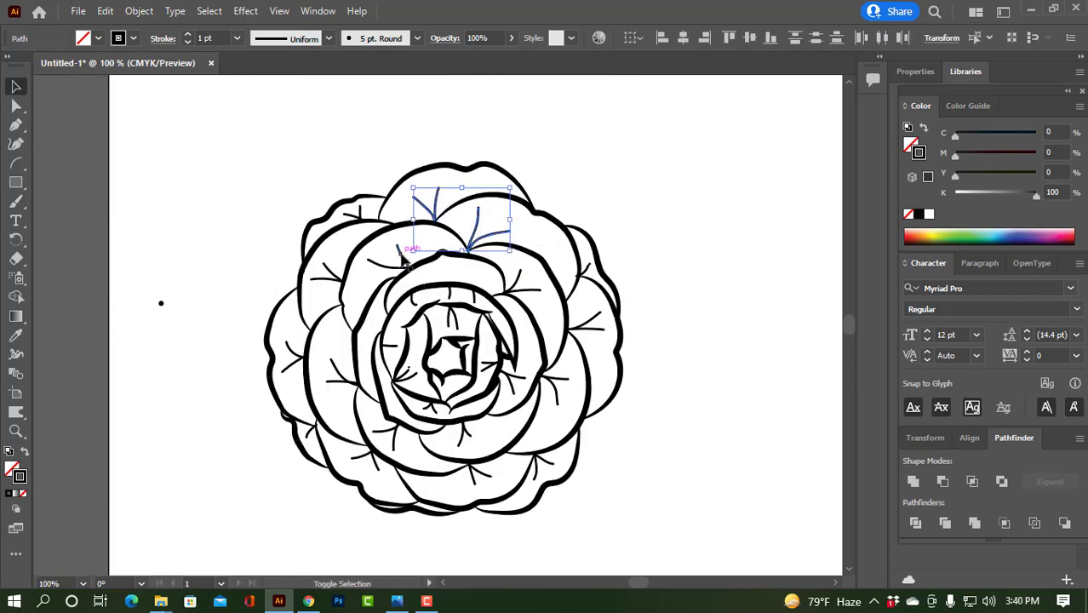
Set the veins to 60% opacity with the Basic brush and a tapered width profile
{"action": "left_click", "coordinate": [511, 38]}
{"action": "left_click_drag", "start_coordinate": [482, 58], "coordinate": [486, 58]}
{"action": "left_click", "coordinate": [417, 38]}
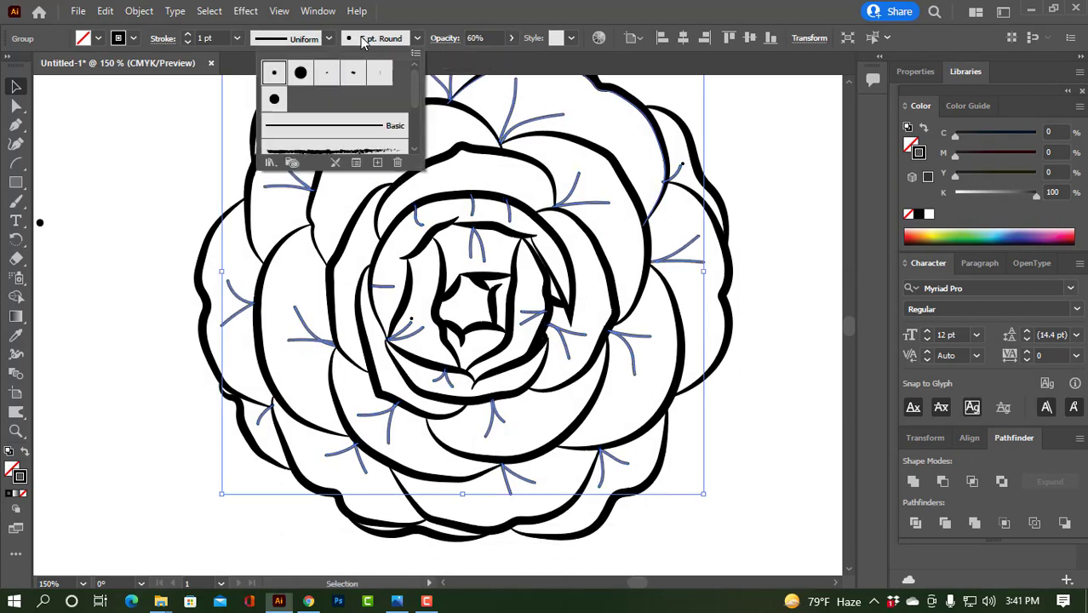
{"action": "left_click", "coordinate": [375, 126]}
{"action": "left_click", "coordinate": [328, 37]}
{"action": "left_click", "coordinate": [248, 167]}
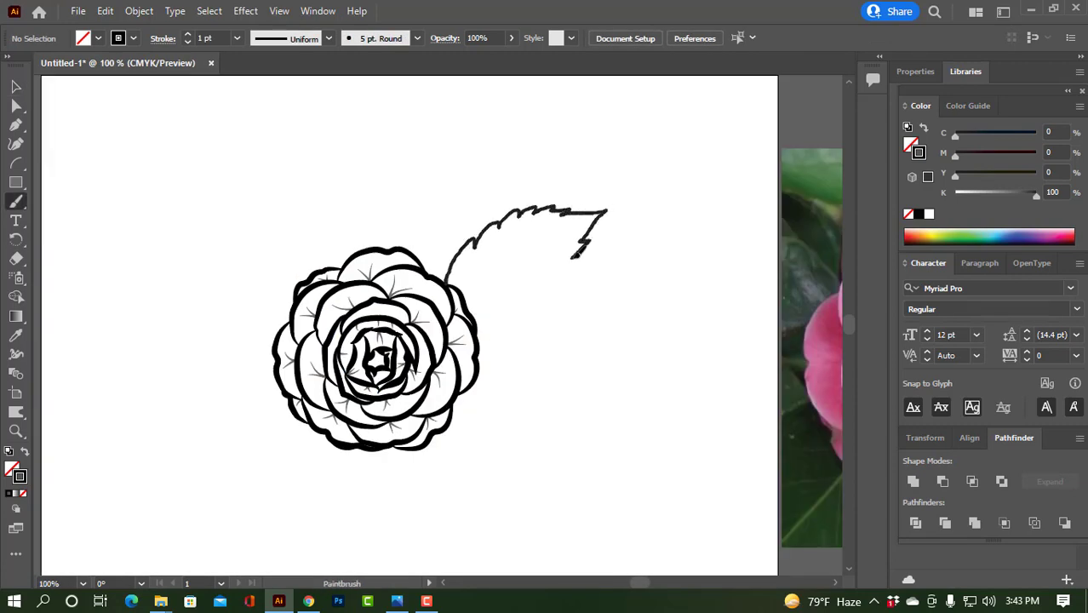
Draw the right leaf's edge and midrib, then a serrated top leaf with its midrib
{"action": "left_click_drag", "start_coordinate": [466, 304], "coordinate": [578, 223]}
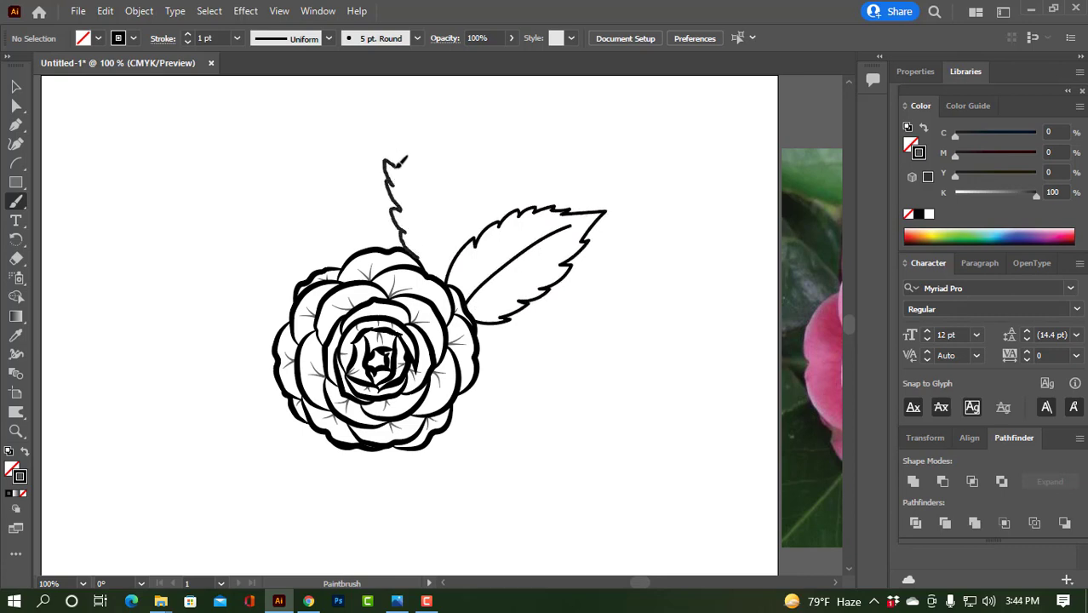
{"action": "mouse_move", "coordinate": [403, 159]}
{"action": "left_mouse_down"}
{"action": "mouse_move", "coordinate": [432, 128]}
{"action": "mouse_move", "coordinate": [459, 202]}
{"action": "left_mouse_up"}
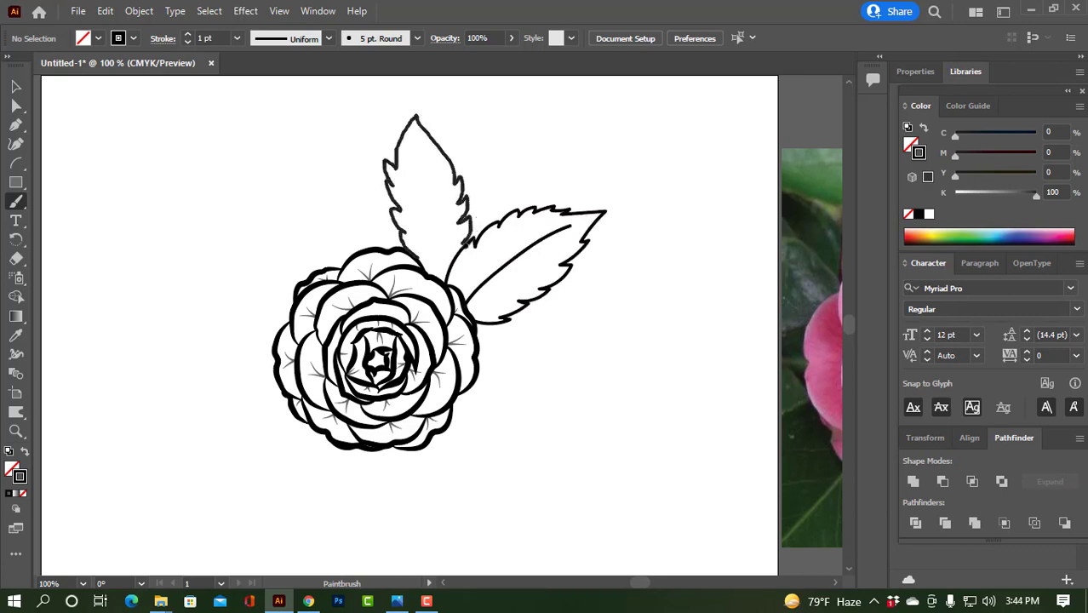
{"action": "left_click_drag", "start_coordinate": [460, 288], "coordinate": [417, 149]}
{"action": "left_click_drag", "start_coordinate": [417, 149], "coordinate": [368, 181]}
{"action": "left_click_drag", "start_coordinate": [516, 361], "coordinate": [429, 356]}
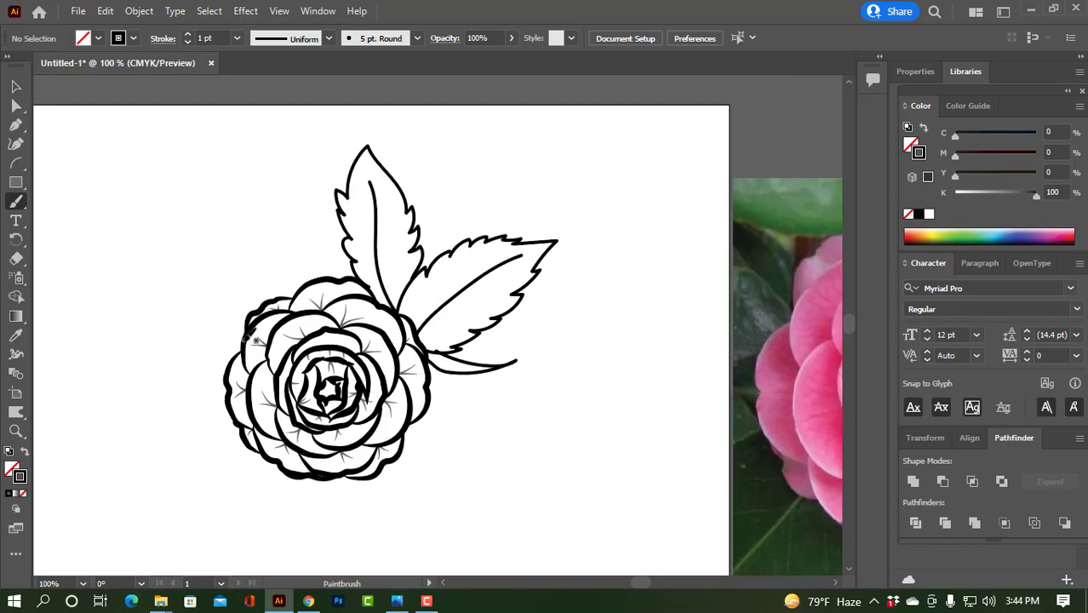
Outline a serrated left leaf with its midrib and lower edge
{"action": "mouse_move", "coordinate": [100, 272]}
{"action": "left_mouse_down"}
{"action": "mouse_move", "coordinate": [168, 337]}
{"action": "mouse_move", "coordinate": [244, 346]}
{"action": "mouse_move", "coordinate": [121, 287]}
{"action": "left_mouse_up"}
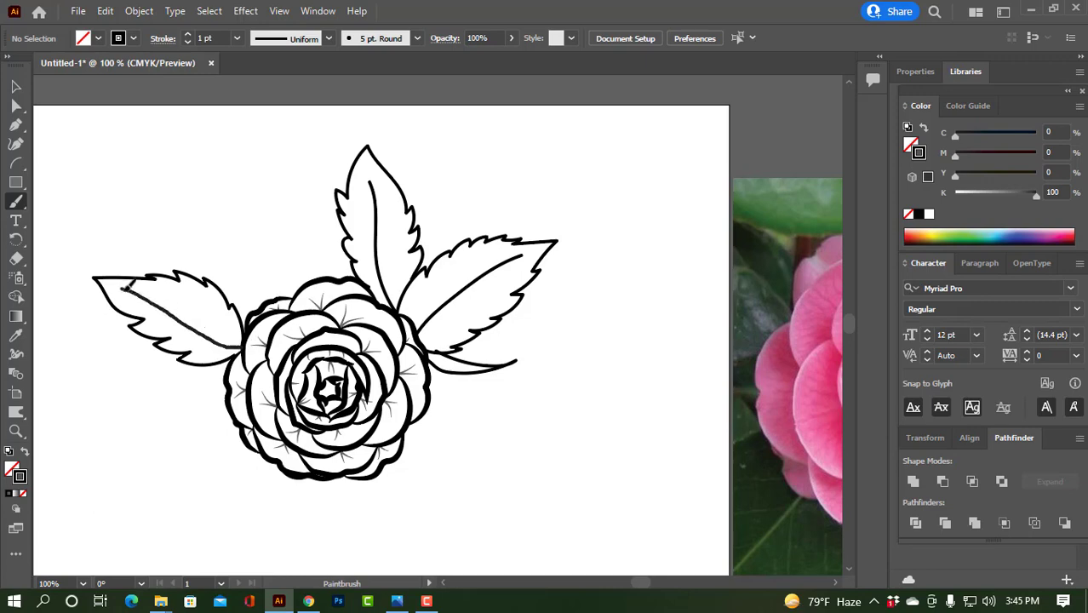
{"action": "left_click_drag", "start_coordinate": [255, 341], "coordinate": [399, 304]}
{"action": "left_click_drag", "start_coordinate": [422, 225], "coordinate": [385, 274]}
{"action": "left_click_drag", "start_coordinate": [366, 328], "coordinate": [281, 331]}
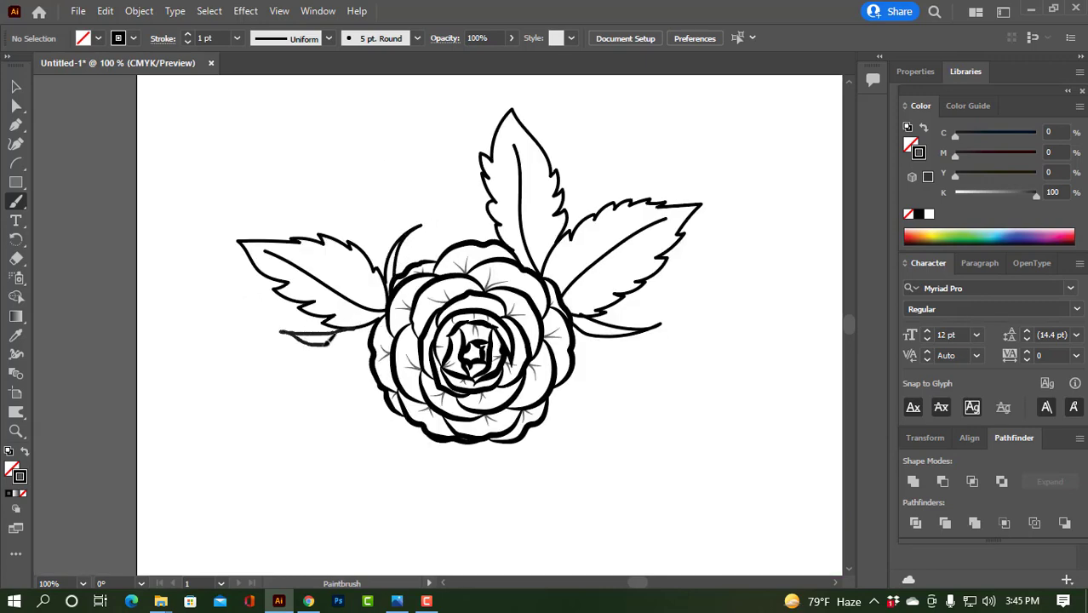
{"action": "left_click_drag", "start_coordinate": [566, 219], "coordinate": [613, 177]}
Draw a lower-left sprig with a tendril, small leaves and an extended stem
{"action": "mouse_move", "coordinate": [374, 326]}
{"action": "left_mouse_down"}
{"action": "mouse_move", "coordinate": [270, 386]}
{"action": "mouse_move", "coordinate": [293, 367]}
{"action": "mouse_move", "coordinate": [327, 366]}
{"action": "mouse_move", "coordinate": [320, 389]}
{"action": "left_mouse_up"}
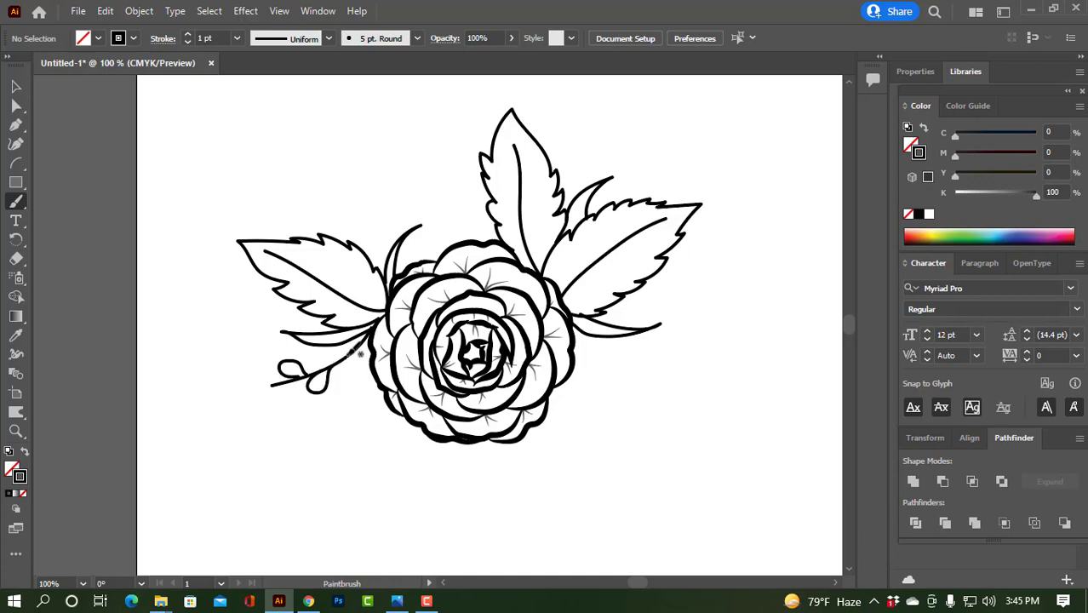
{"action": "left_click_drag", "start_coordinate": [352, 350], "coordinate": [358, 368]}
{"action": "left_click_drag", "start_coordinate": [275, 373], "coordinate": [257, 368]}
{"action": "mouse_move", "coordinate": [349, 357]}
{"action": "left_mouse_down"}
{"action": "mouse_move", "coordinate": [328, 362]}
{"action": "mouse_move", "coordinate": [273, 327]}
{"action": "left_mouse_up"}
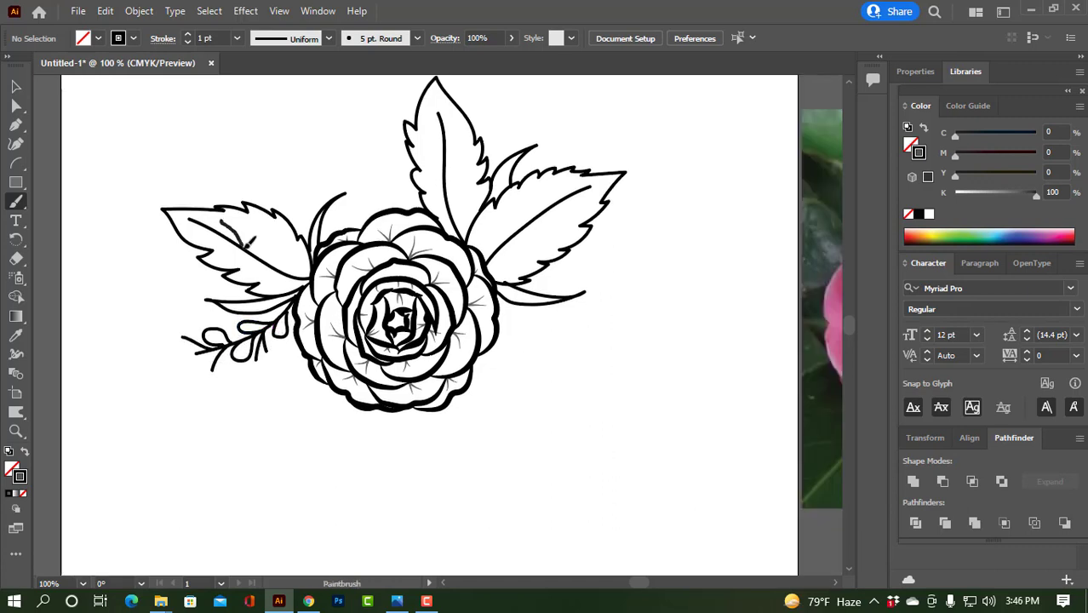
Paint side veins in the top leaf and a twig beside the right leaf
{"action": "left_click_drag", "start_coordinate": [423, 126], "coordinate": [434, 195]}
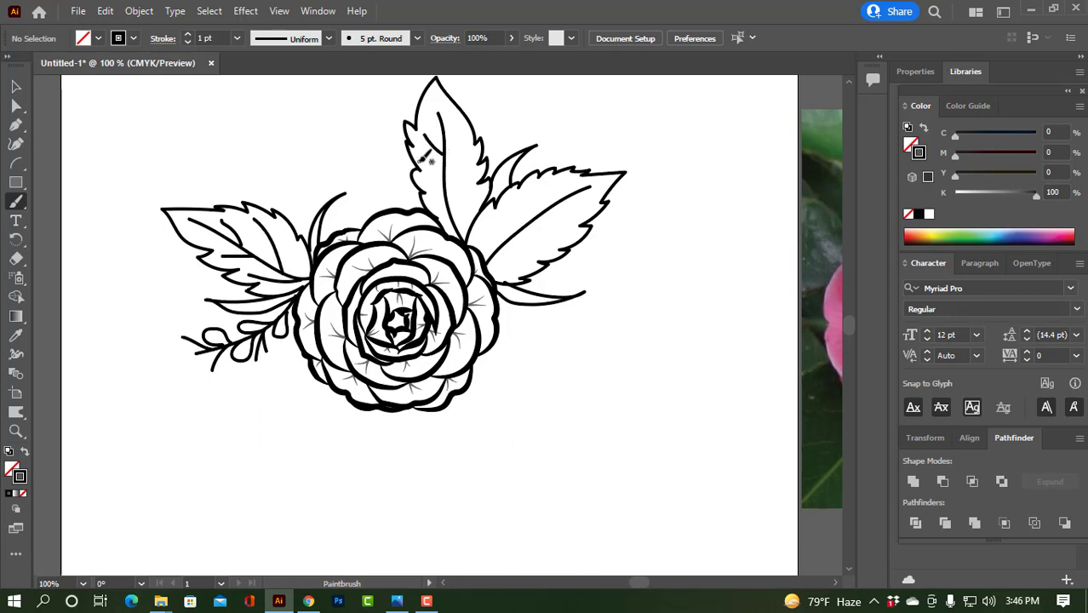
{"action": "mouse_move", "coordinate": [459, 115]}
{"action": "left_mouse_down"}
{"action": "mouse_move", "coordinate": [452, 174]}
{"action": "mouse_move", "coordinate": [460, 223]}
{"action": "mouse_move", "coordinate": [586, 219]}
{"action": "mouse_move", "coordinate": [595, 200]}
{"action": "left_mouse_up"}
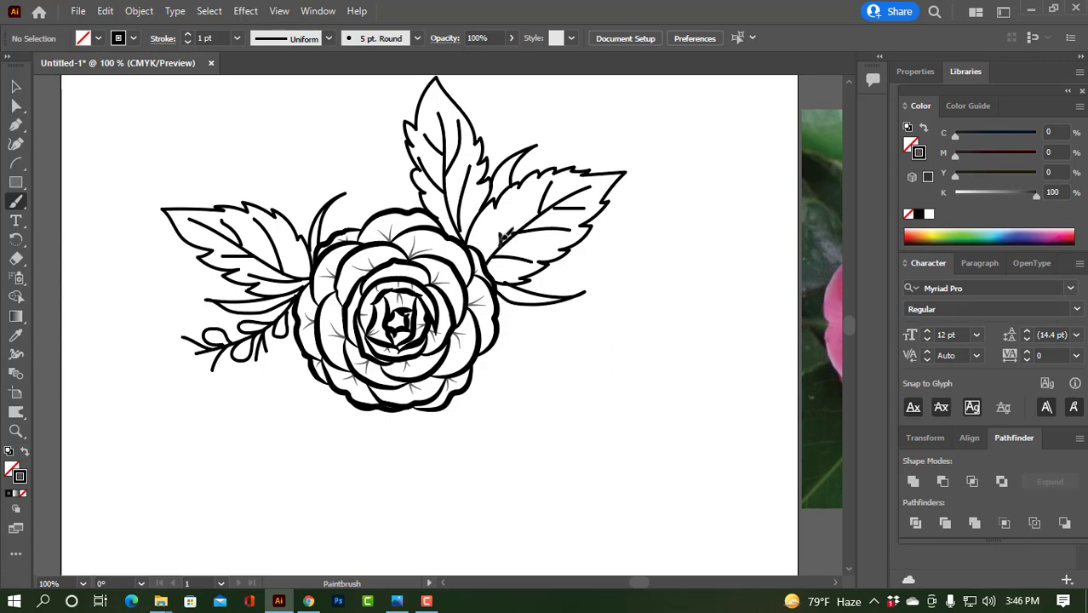
{"action": "left_click_drag", "start_coordinate": [505, 237], "coordinate": [580, 290]}
{"action": "left_click_drag", "start_coordinate": [584, 159], "coordinate": [583, 204]}
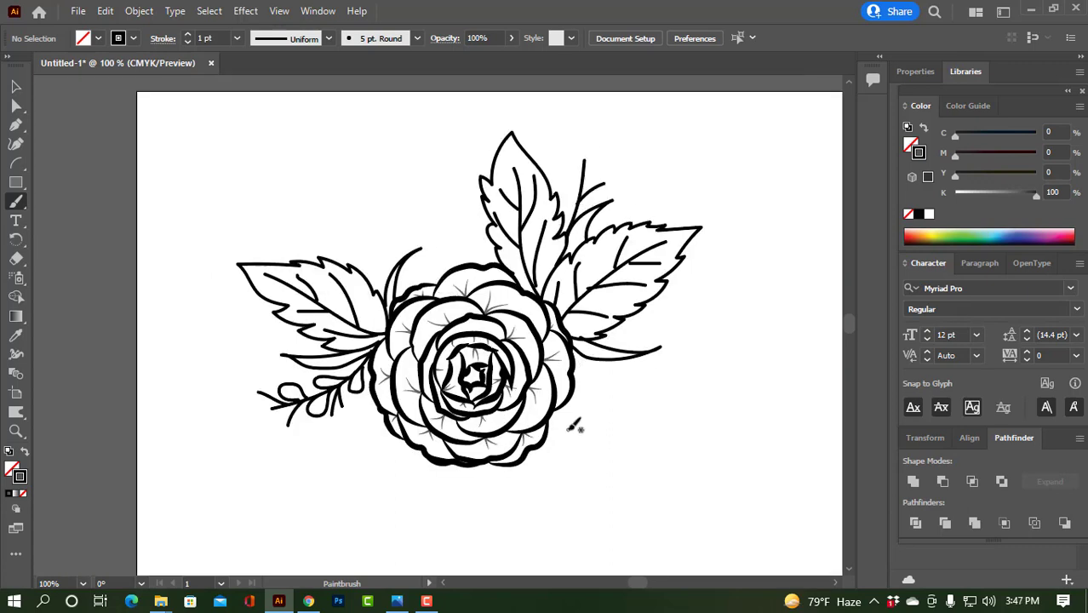
Draw a sprig with a small bud loop below the rose's right side
{"action": "left_click_drag", "start_coordinate": [551, 415], "coordinate": [643, 410]}
{"action": "mouse_move", "coordinate": [555, 417]}
{"action": "left_mouse_down"}
{"action": "mouse_move", "coordinate": [628, 453]}
{"action": "mouse_move", "coordinate": [553, 415]}
{"action": "left_mouse_up"}
{"action": "left_click_drag", "start_coordinate": [627, 390], "coordinate": [613, 400]}
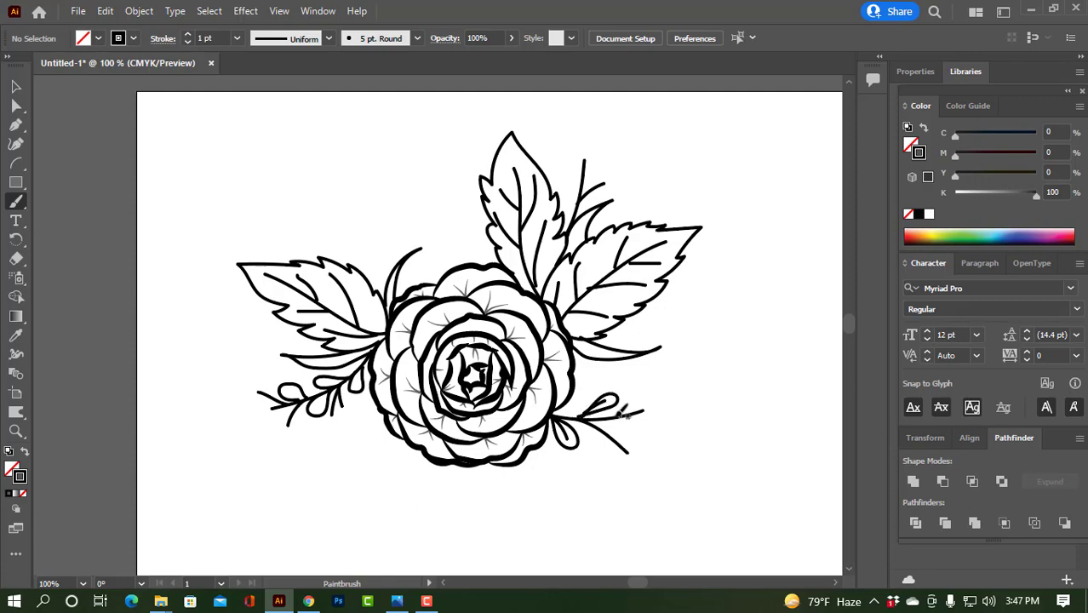
{"action": "scroll", "coordinate": [638, 434], "scroll_direction": "down", "scroll_amount": 2}
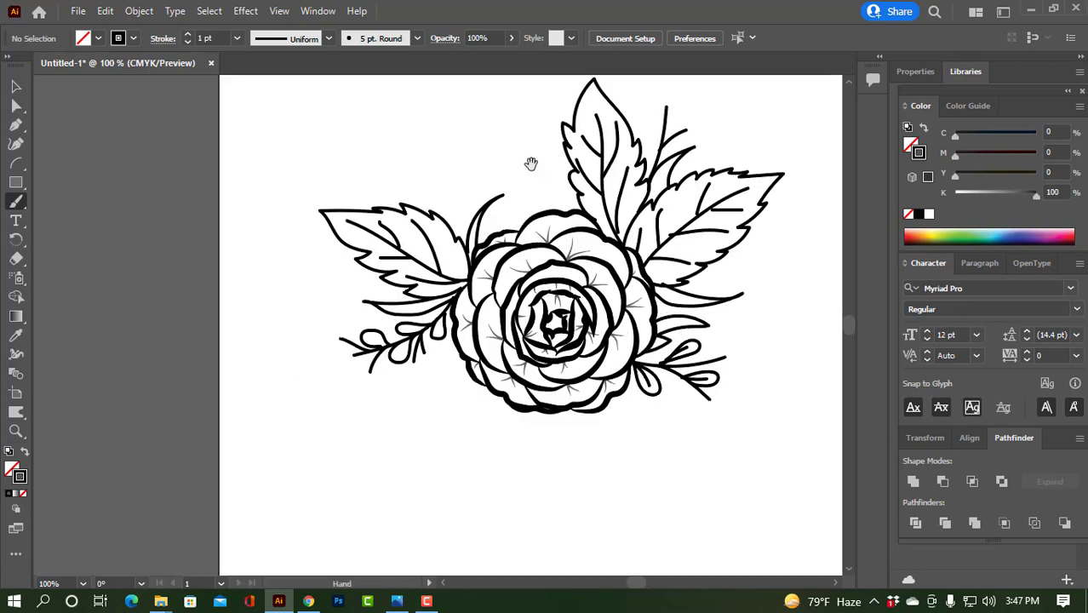
Outline a serrated lower-left leaf with a midrib and veins
{"action": "scroll", "coordinate": [530, 163], "scroll_direction": "down", "scroll_amount": 2}
{"action": "mouse_move", "coordinate": [442, 304]}
{"action": "left_mouse_down"}
{"action": "mouse_move", "coordinate": [394, 347]}
{"action": "mouse_move", "coordinate": [485, 378]}
{"action": "left_mouse_up"}
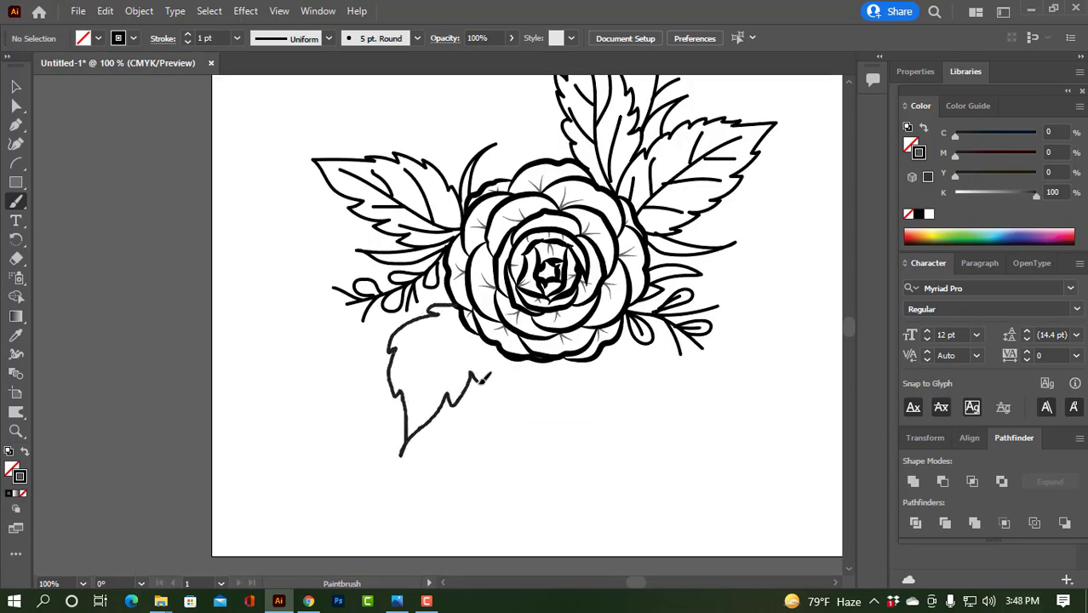
{"action": "mouse_move", "coordinate": [495, 338]}
{"action": "left_mouse_down"}
{"action": "mouse_move", "coordinate": [477, 322]}
{"action": "mouse_move", "coordinate": [417, 420]}
{"action": "left_mouse_up"}
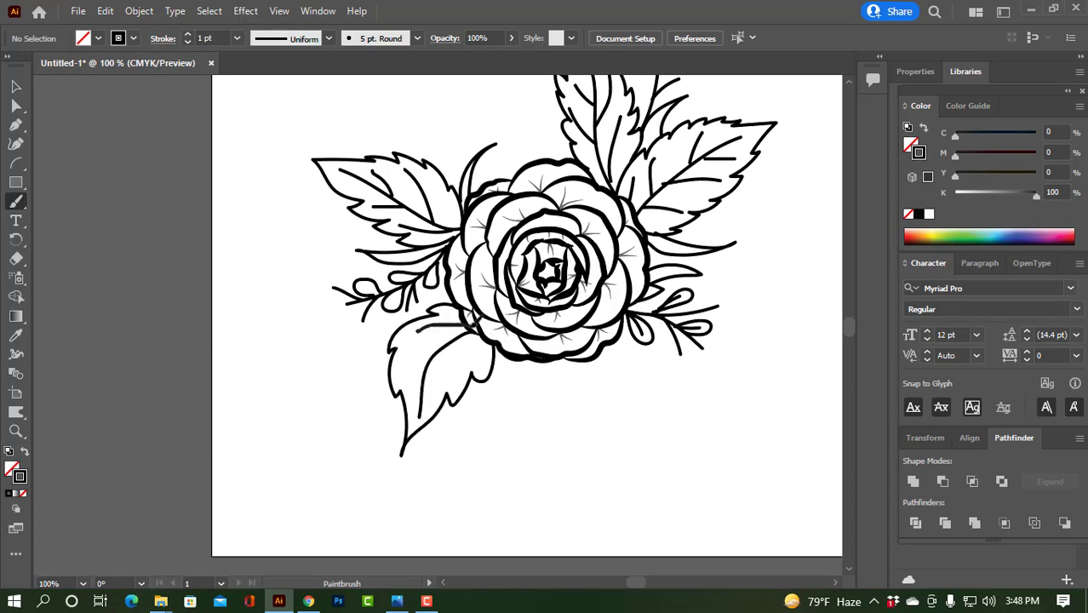
{"action": "mouse_move", "coordinate": [400, 350]}
{"action": "left_mouse_down"}
{"action": "mouse_move", "coordinate": [451, 342]}
{"action": "mouse_move", "coordinate": [405, 385]}
{"action": "left_mouse_up"}
{"action": "left_click_drag", "start_coordinate": [457, 335], "coordinate": [443, 381]}
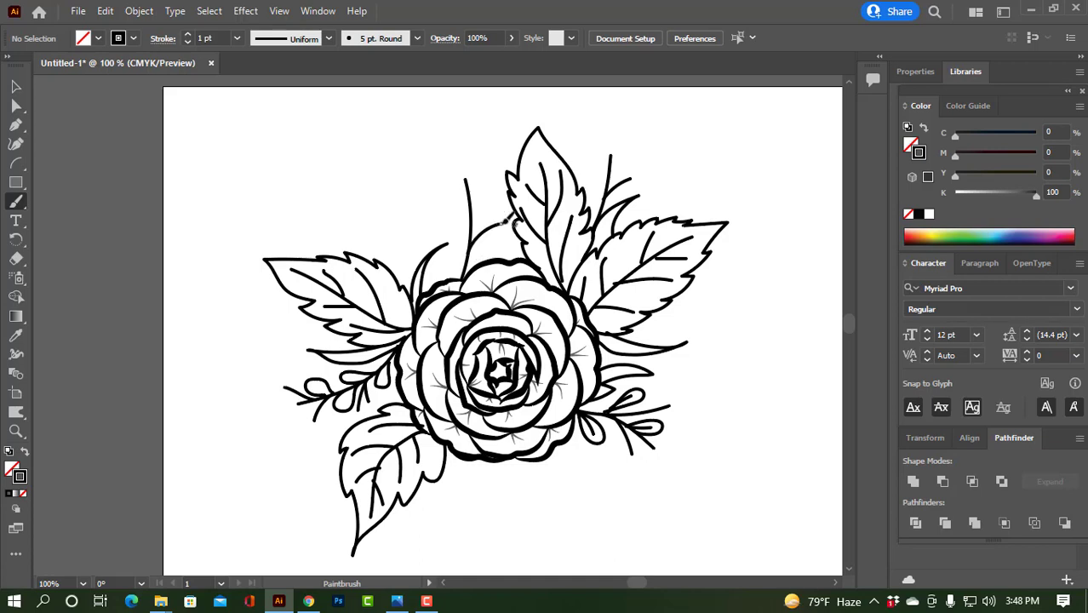
Draw stems below the rose and curly tendrils at the top and upper right
{"action": "mouse_move", "coordinate": [483, 385]}
{"action": "left_mouse_down"}
{"action": "mouse_move", "coordinate": [518, 441]}
{"action": "mouse_move", "coordinate": [498, 464]}
{"action": "left_mouse_up"}
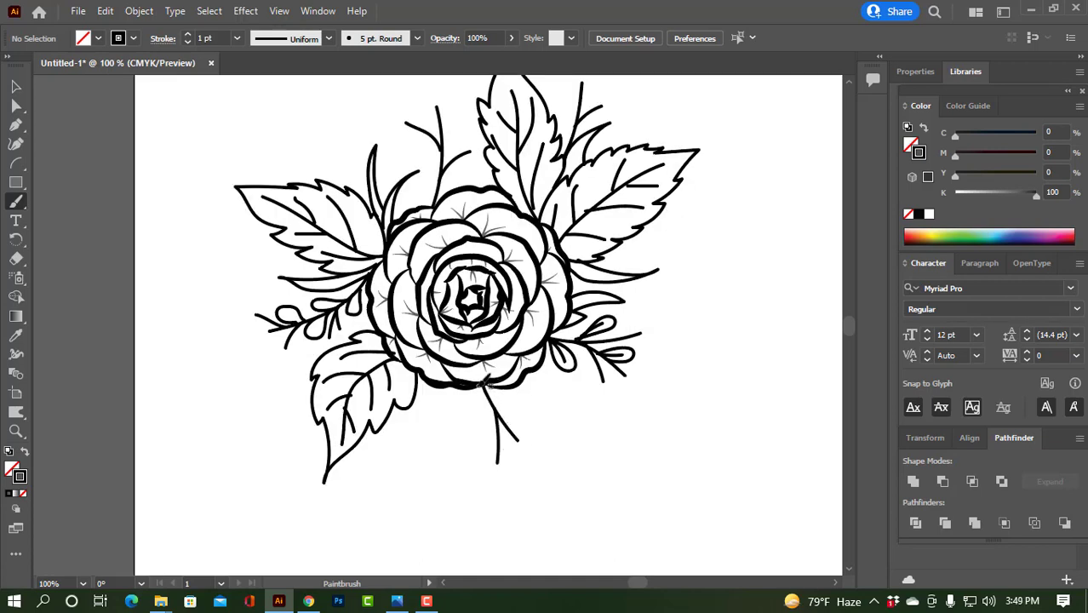
{"action": "mouse_move", "coordinate": [481, 387]}
{"action": "left_mouse_down"}
{"action": "mouse_move", "coordinate": [431, 419]}
{"action": "mouse_move", "coordinate": [585, 400]}
{"action": "mouse_move", "coordinate": [620, 436]}
{"action": "left_mouse_up"}
{"action": "left_click_drag", "start_coordinate": [570, 194], "coordinate": [553, 169]}
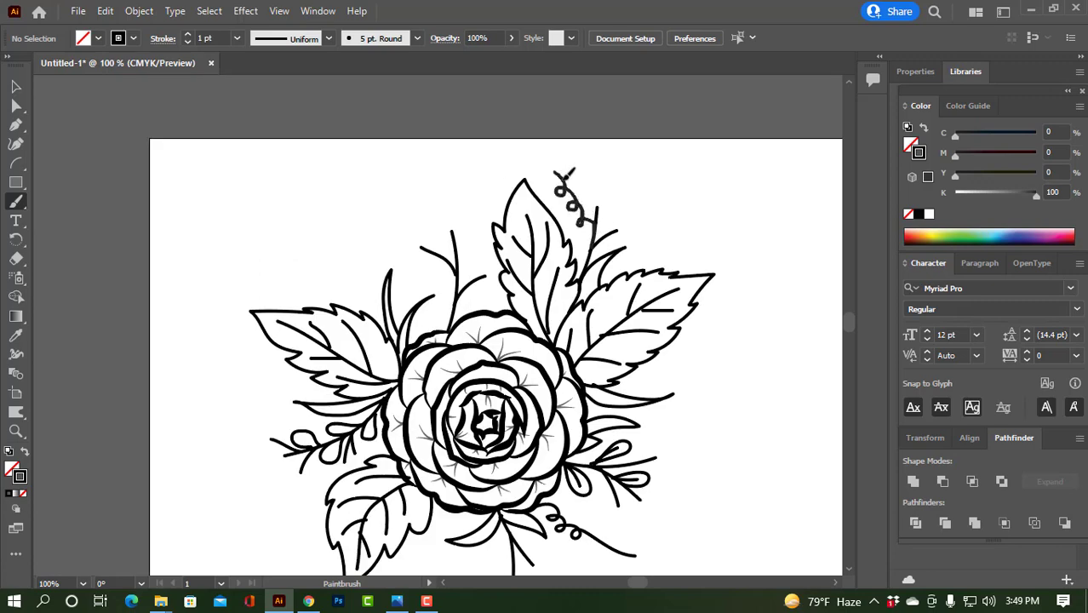
{"action": "left_click_drag", "start_coordinate": [639, 328], "coordinate": [676, 305]}
{"action": "scroll", "coordinate": [521, 419], "scroll_direction": "down", "scroll_amount": 3}
{"action": "scroll", "coordinate": [522, 419], "scroll_direction": "right", "scroll_amount": 2}
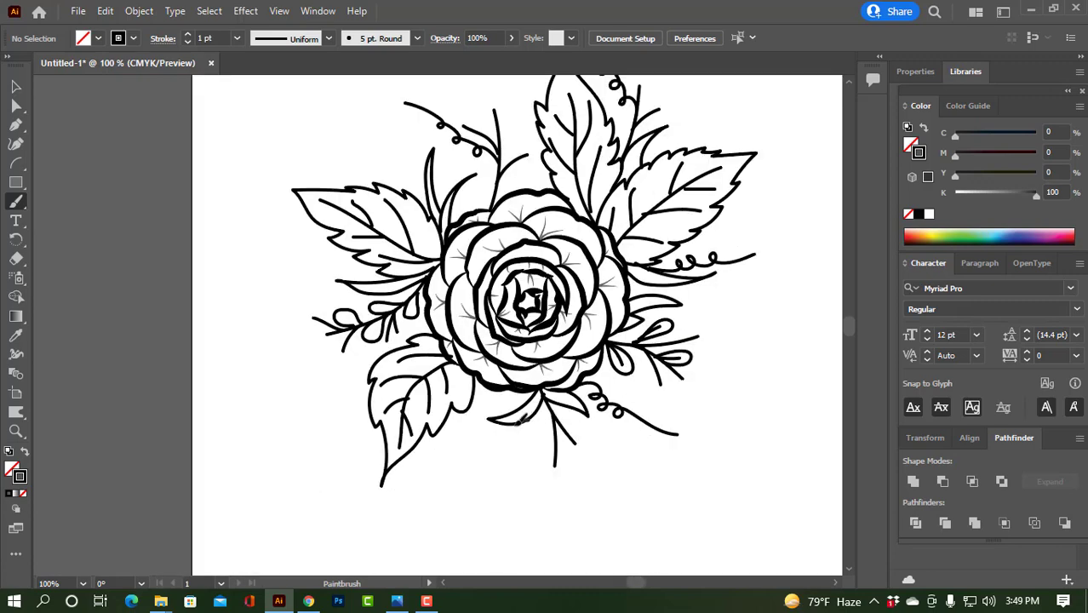
Give the leaf outlines a Basic brush, tapered width profile and 2 pt stroke weight
{"action": "scroll", "coordinate": [502, 438], "scroll_direction": "up", "scroll_amount": 1}
{"action": "key", "text": "v"}
{"action": "key", "text": "ctrl+a"}
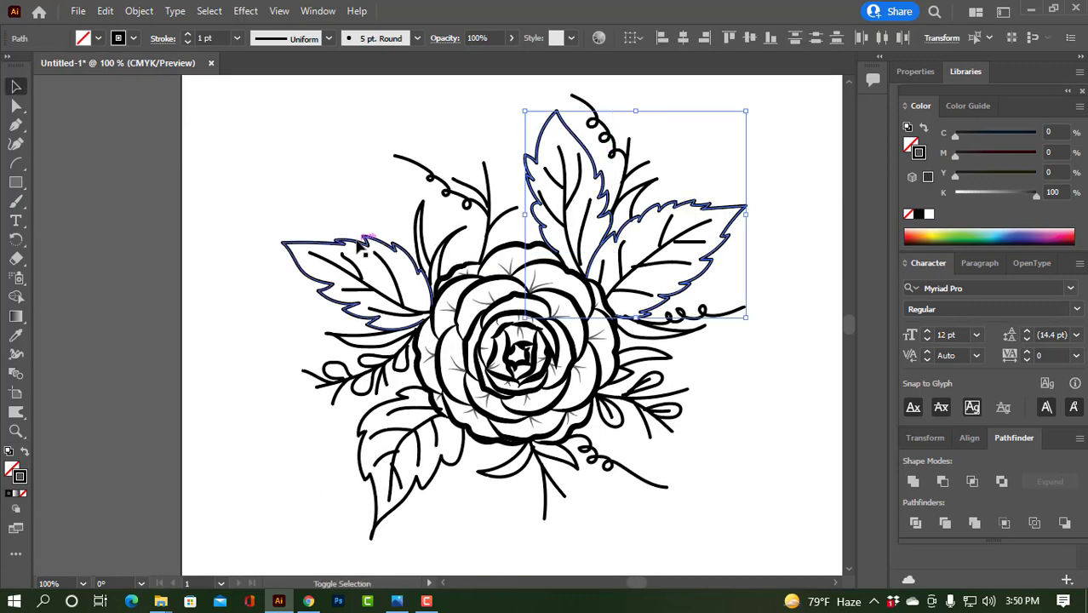
{"action": "left_click", "coordinate": [394, 39]}
{"action": "left_click", "coordinate": [351, 128]}
{"action": "left_click", "coordinate": [298, 38]}
{"action": "left_click", "coordinate": [293, 92]}
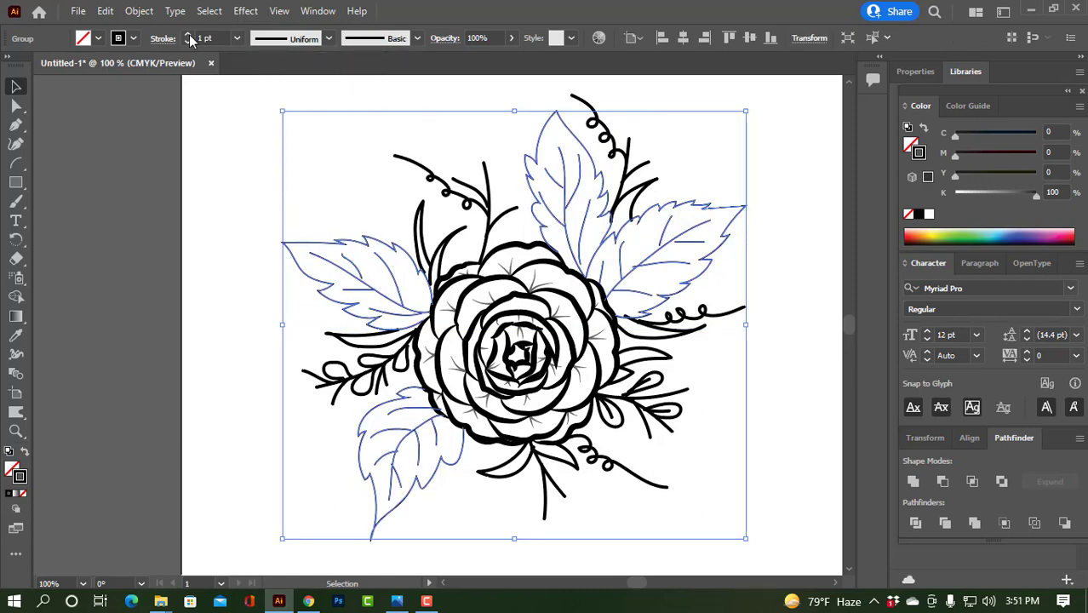
{"action": "left_click", "coordinate": [188, 34]}
Apply the Basic brush to the four curly vine paths
{"action": "left_click", "coordinate": [645, 478]}
{"action": "left_click", "coordinate": [435, 176], "text": "shift"}
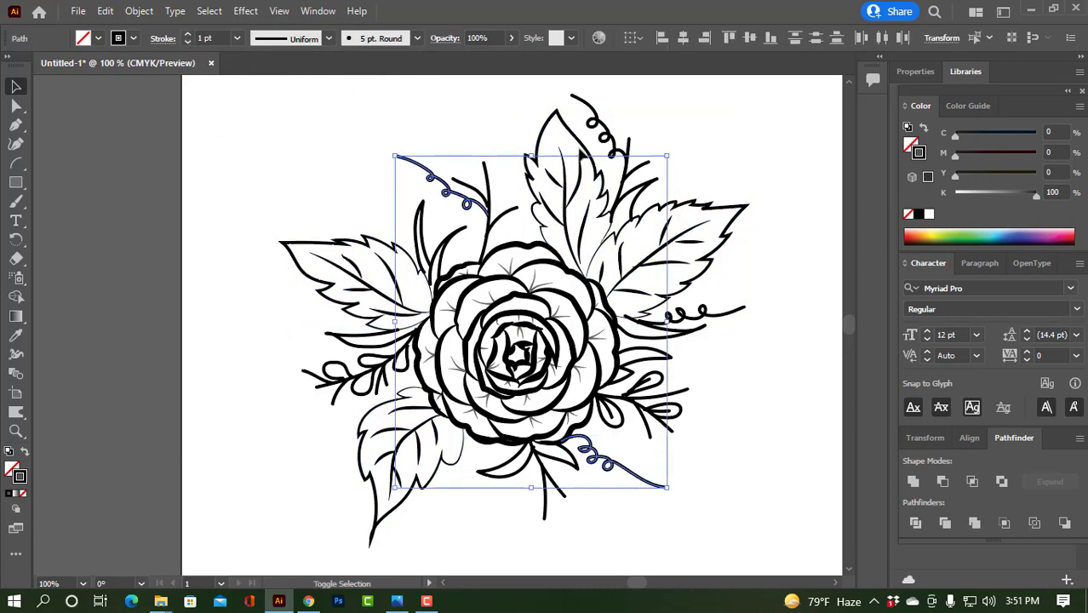
{"action": "left_click", "coordinate": [614, 146], "text": "shift"}
{"action": "left_click", "coordinate": [706, 313], "text": "shift"}
{"action": "left_click", "coordinate": [380, 38]}
{"action": "left_click", "coordinate": [345, 128]}
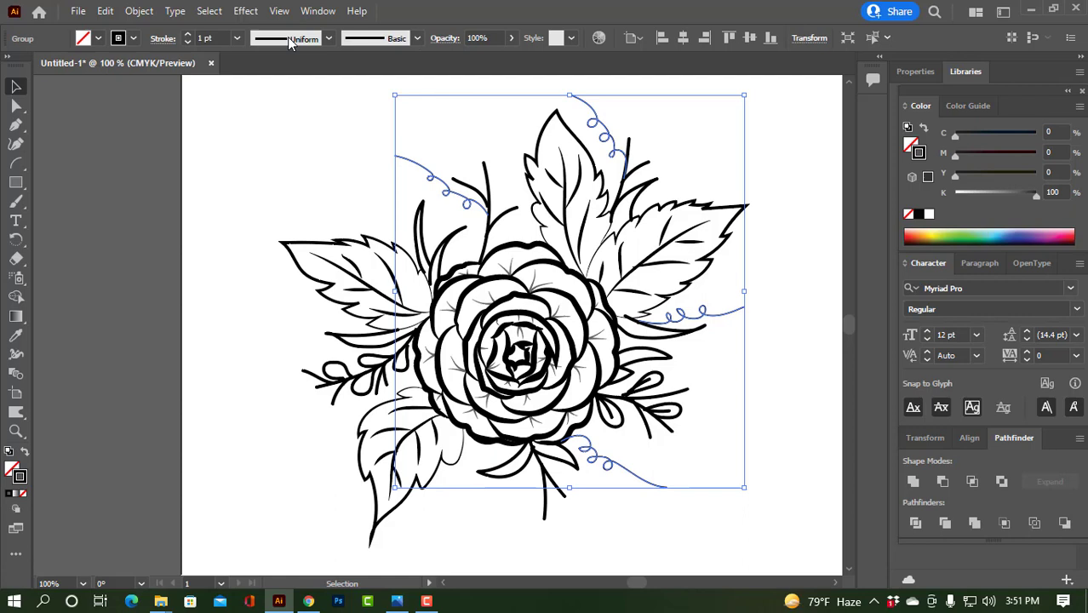
{"action": "left_click", "coordinate": [257, 115]}
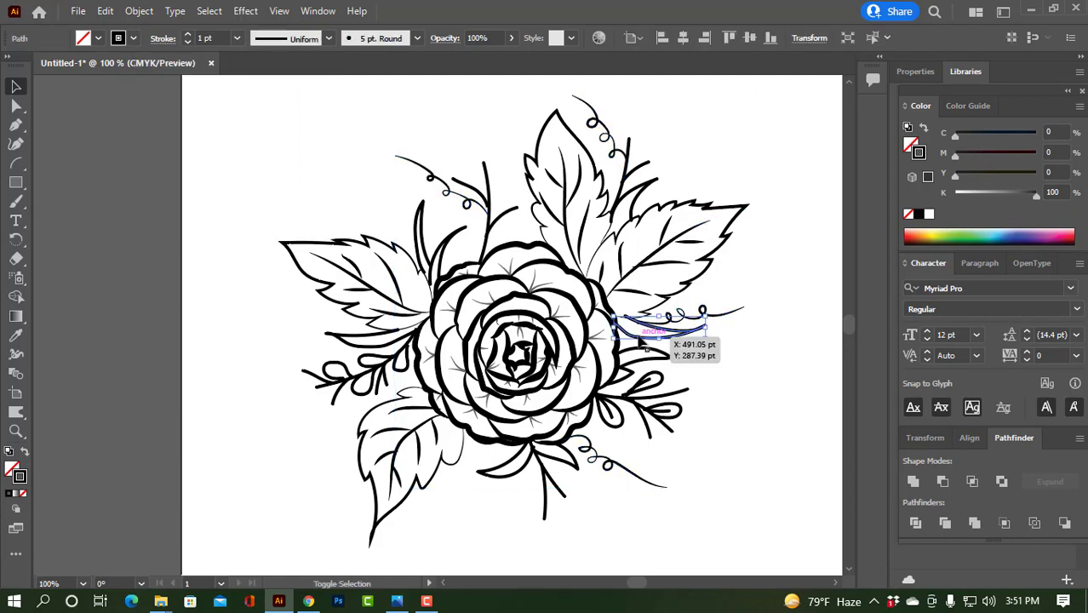
Apply the Basic brush at 3 pt to the flower group and nudge the small left vine
{"action": "left_click_drag", "start_coordinate": [617, 324], "coordinate": [707, 175]}
{"action": "left_click", "coordinate": [381, 39]}
{"action": "left_click", "coordinate": [365, 127]}
{"action": "left_click", "coordinate": [189, 36]}
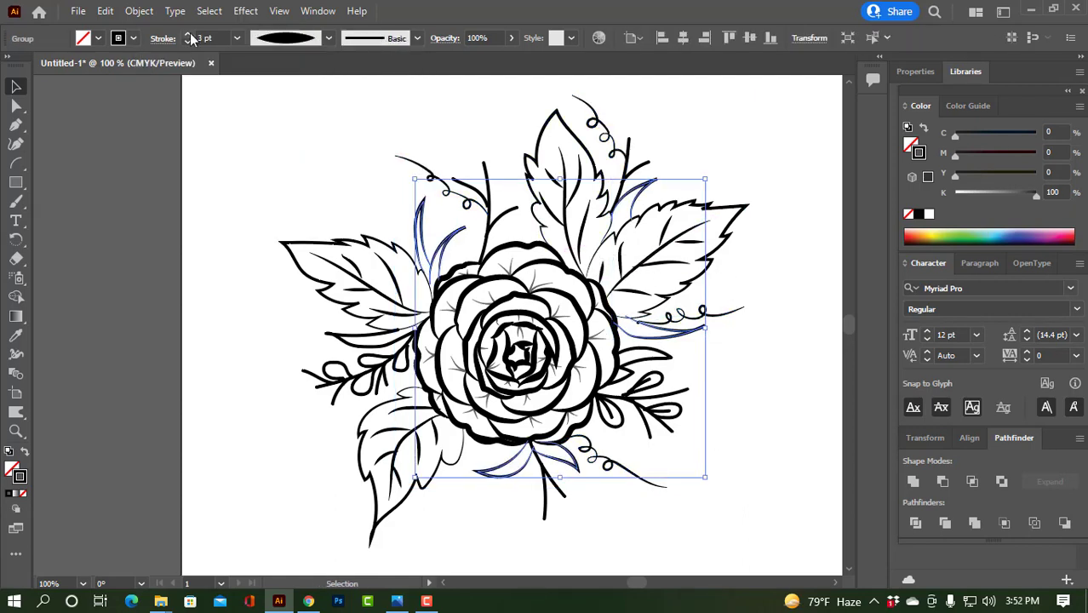
{"action": "left_click", "coordinate": [290, 159]}
{"action": "scroll", "coordinate": [306, 221], "scroll_direction": "down", "scroll_amount": 2}
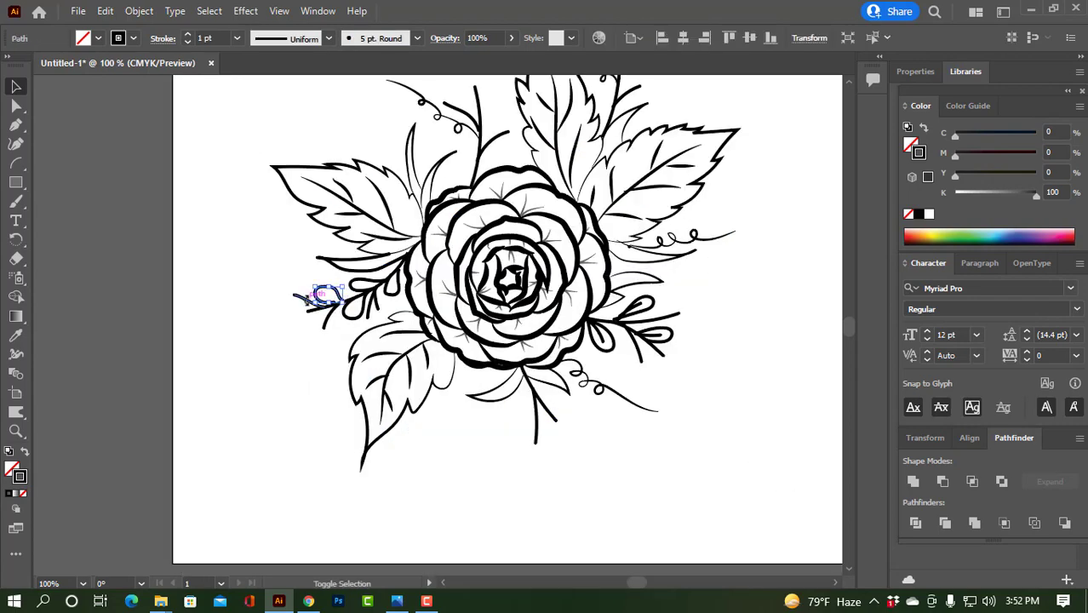
{"action": "left_click_drag", "start_coordinate": [334, 298], "coordinate": [385, 290]}
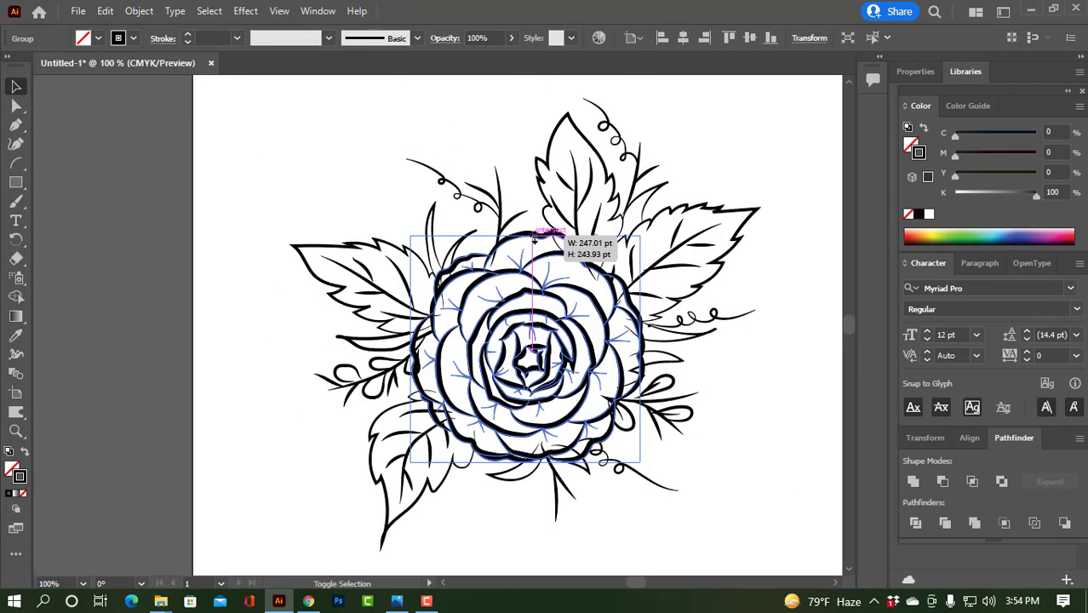